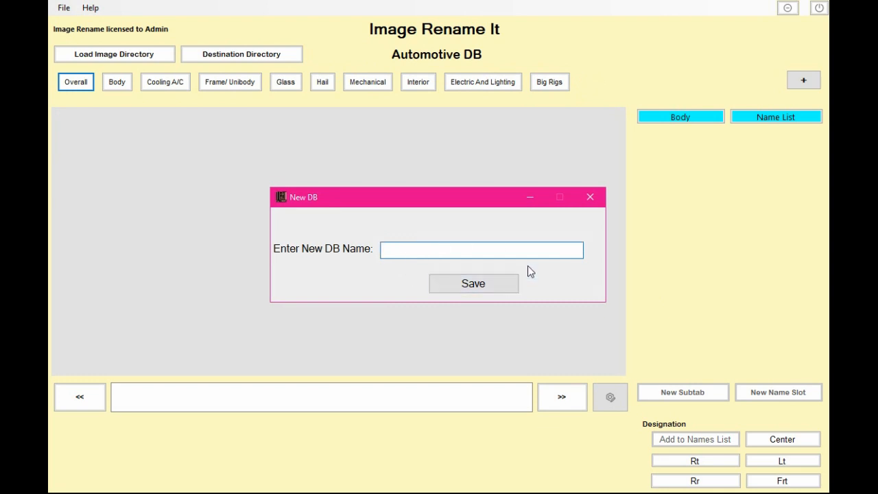
# - Close the new database dialog and load the SOURCE Demo Images folder as the image directory
pyautogui.click(591, 197)
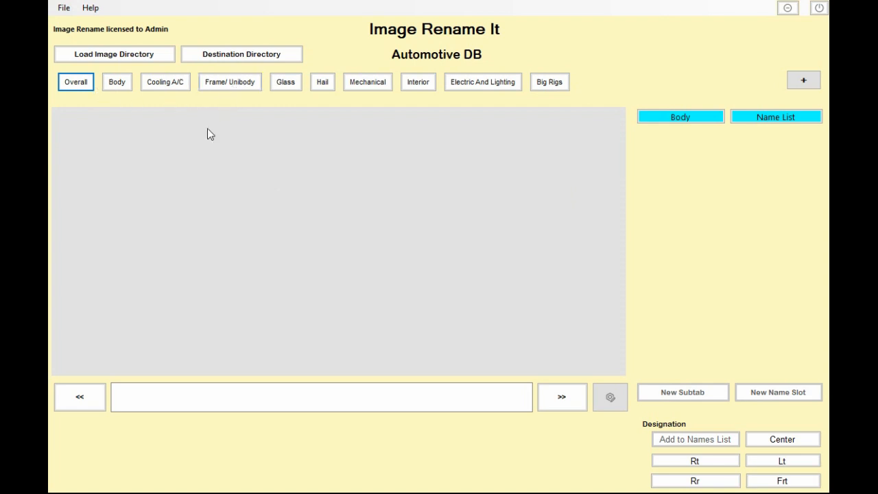
pyautogui.click(103, 57)
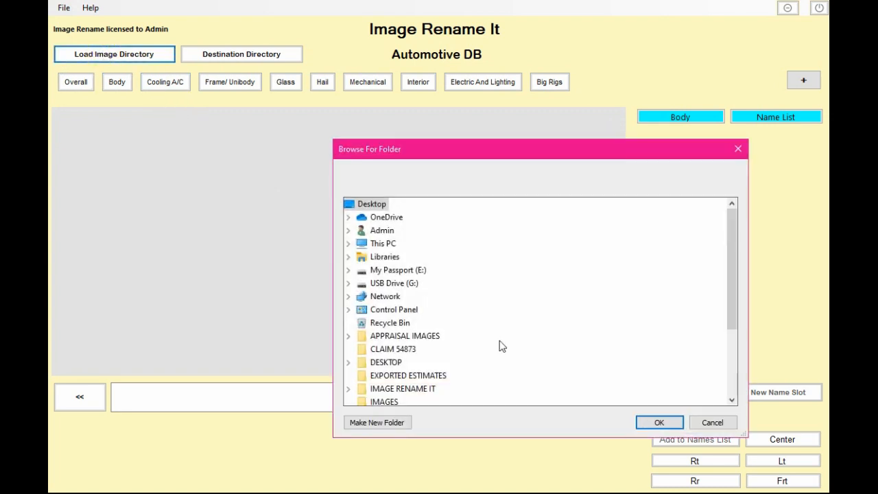
pyautogui.scroll(-2, 491, 343)
pyautogui.scroll(-1, 486, 343)
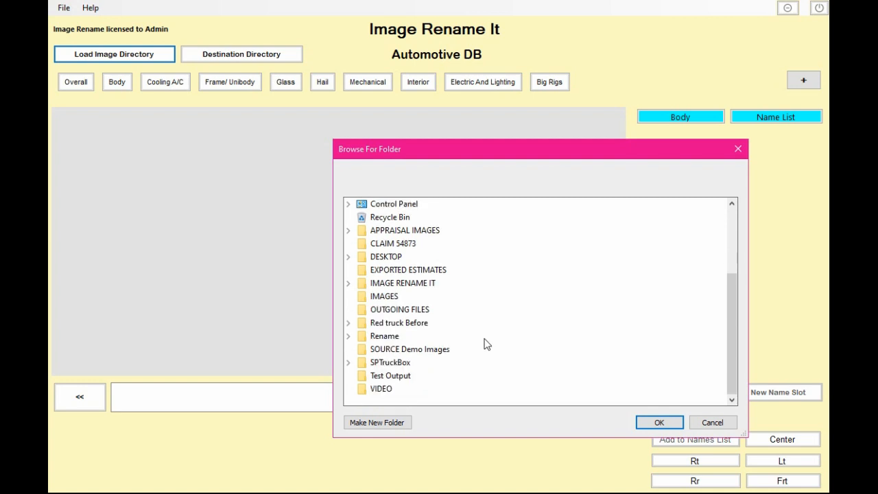
pyautogui.click(392, 350)
pyautogui.click(659, 422)
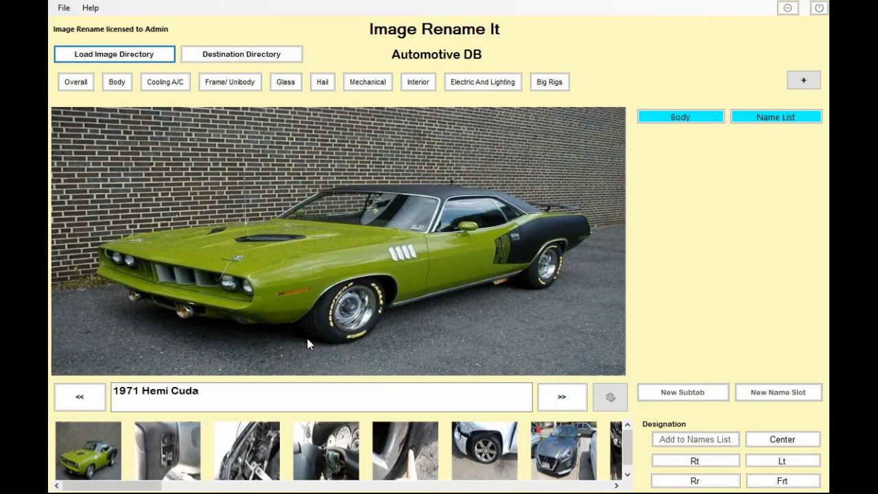
# - Browse through the loaded images one by one, moving forward and back through the set
pyautogui.click(170, 436)
pyautogui.click(260, 457)
pyautogui.click(559, 397)
pyautogui.click(560, 399)
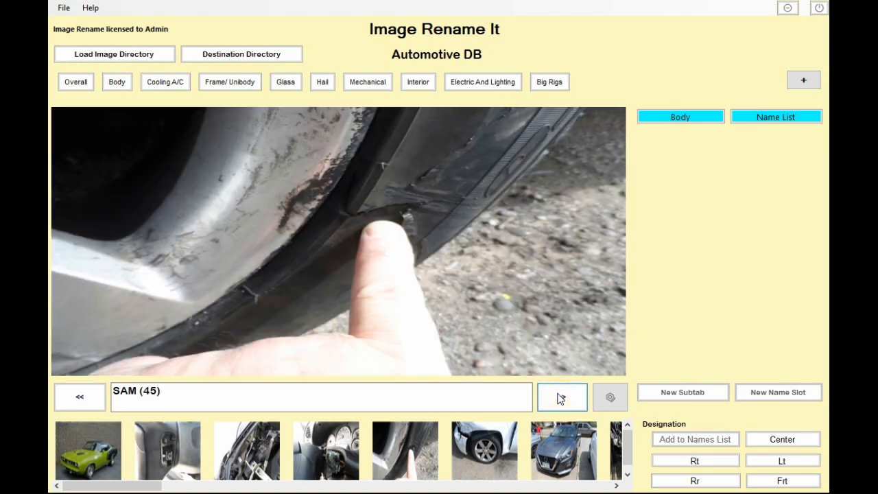
pyautogui.click(562, 399)
pyautogui.click(563, 400)
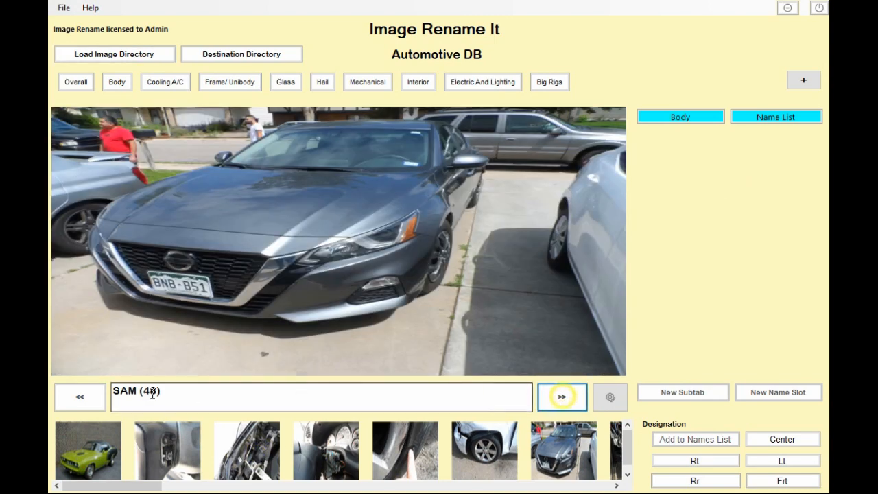
pyautogui.click(73, 400)
pyautogui.click(73, 399)
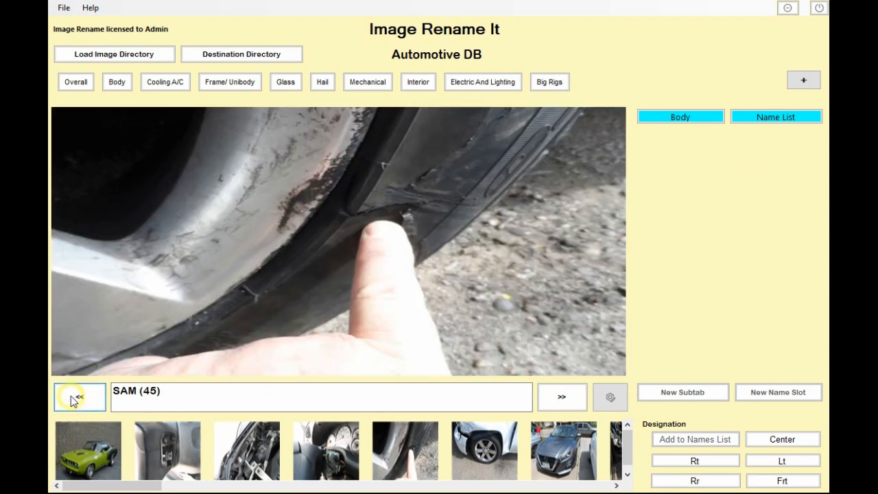
# - Preview images from the thumbnail strip, scrolling along it to reach later photos
pyautogui.click(164, 453)
pyautogui.click(261, 459)
pyautogui.click(312, 455)
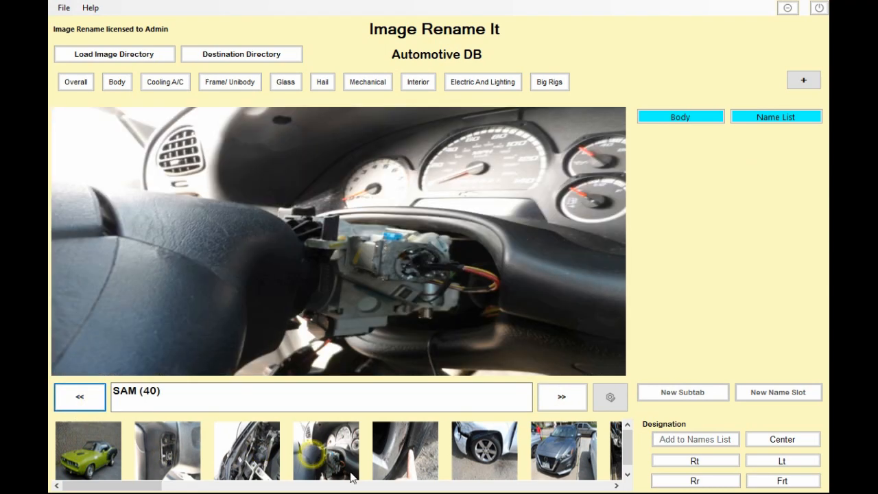
pyautogui.click(403, 461)
pyautogui.click(382, 485)
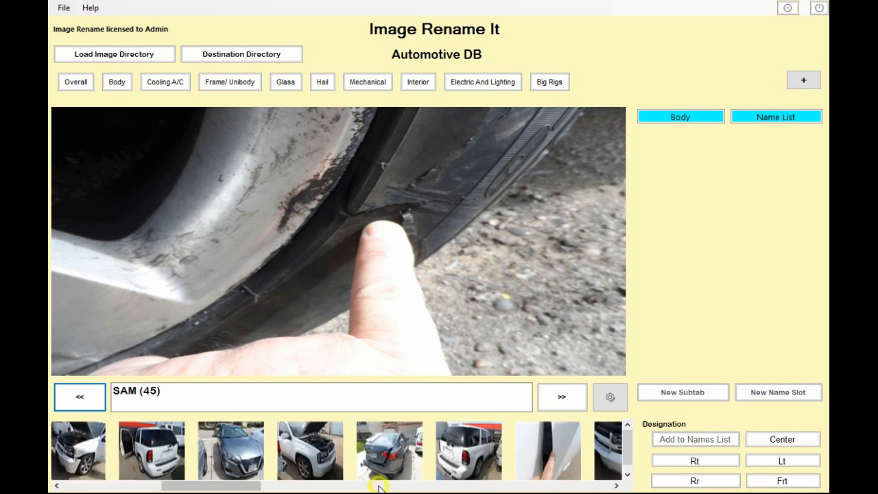
pyautogui.click(410, 488)
pyautogui.click(411, 487)
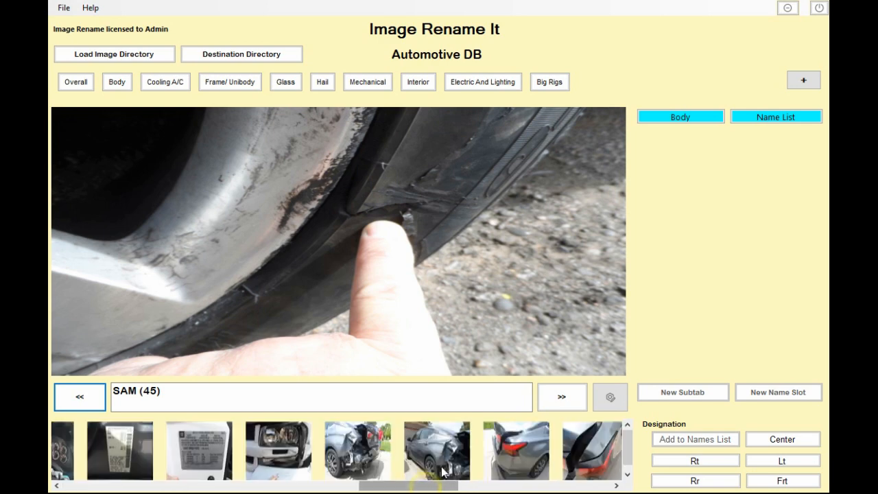
pyautogui.click(430, 447)
pyautogui.click(527, 443)
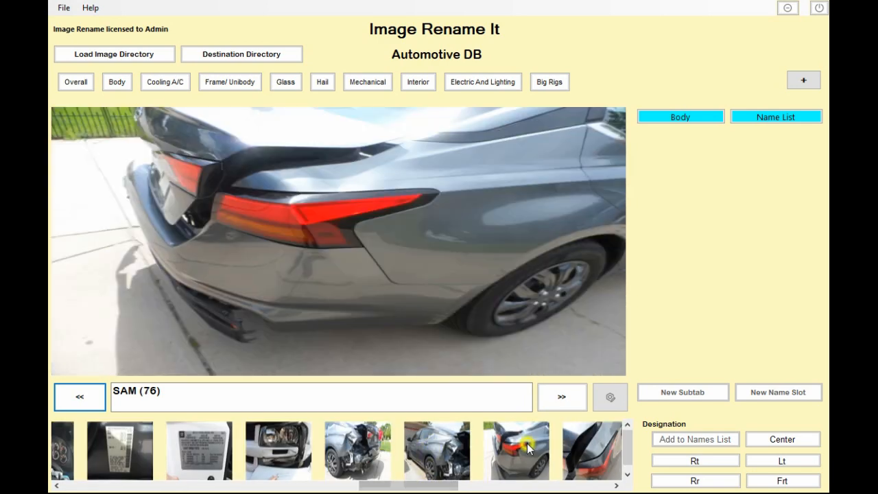
pyautogui.click(589, 454)
pyautogui.click(587, 487)
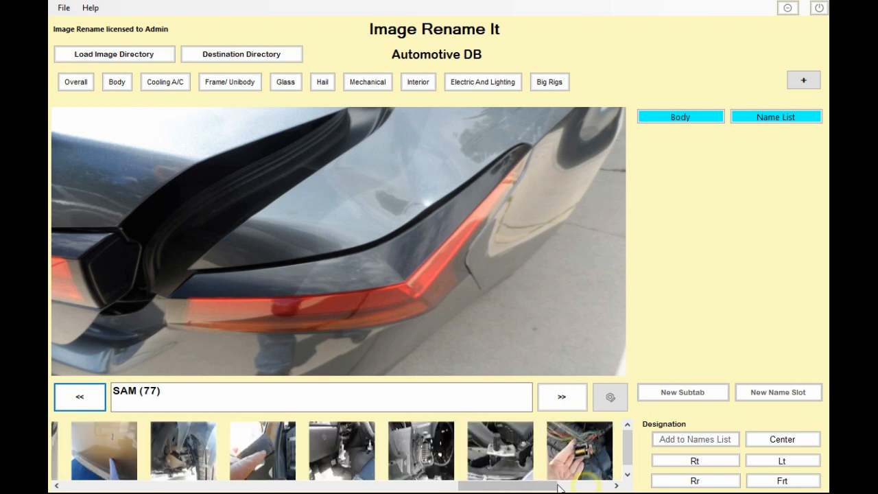
pyautogui.click(580, 454)
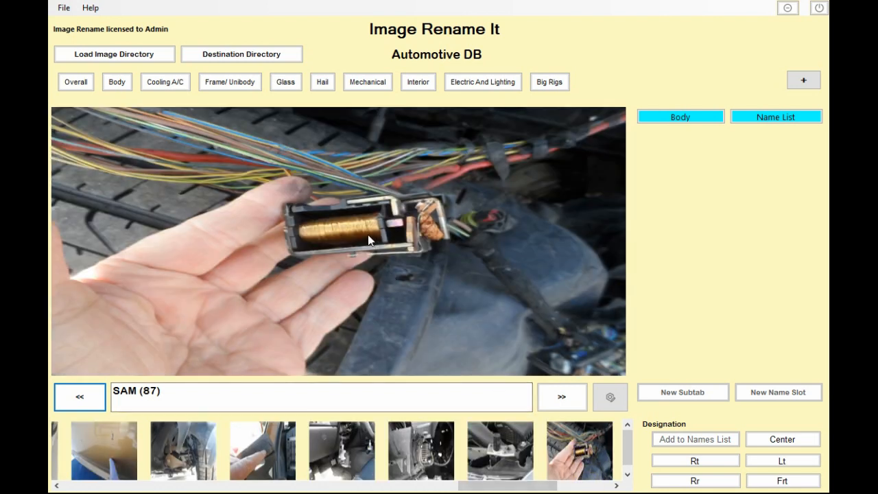
# - Open each category tab in turn to review its subtabs, ending on Overall
pyautogui.click(71, 85)
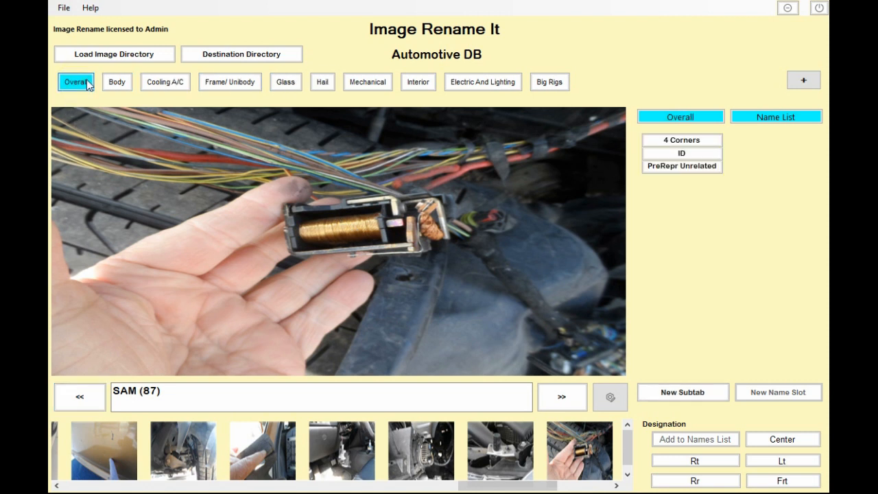
pyautogui.click(115, 85)
pyautogui.click(170, 83)
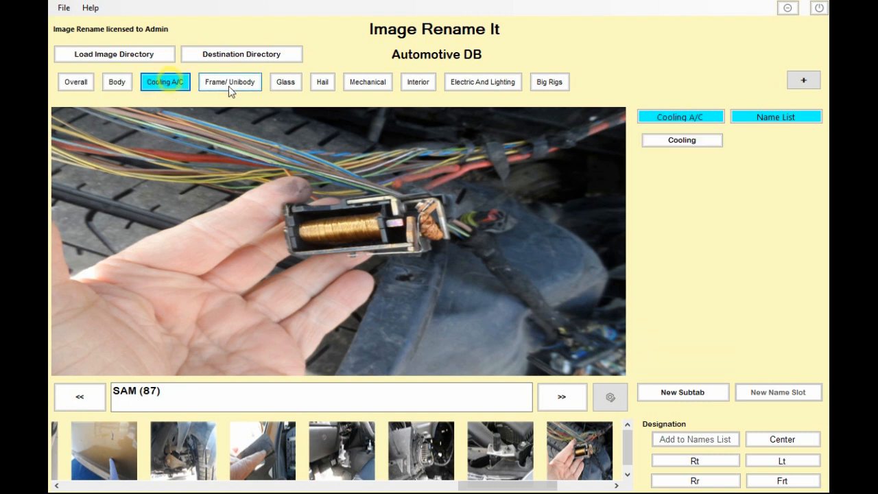
pyautogui.click(233, 84)
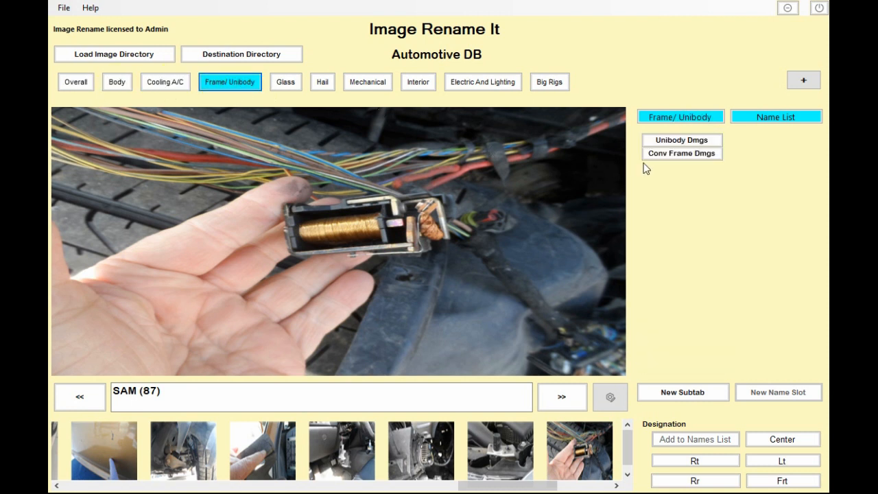
pyautogui.click(295, 83)
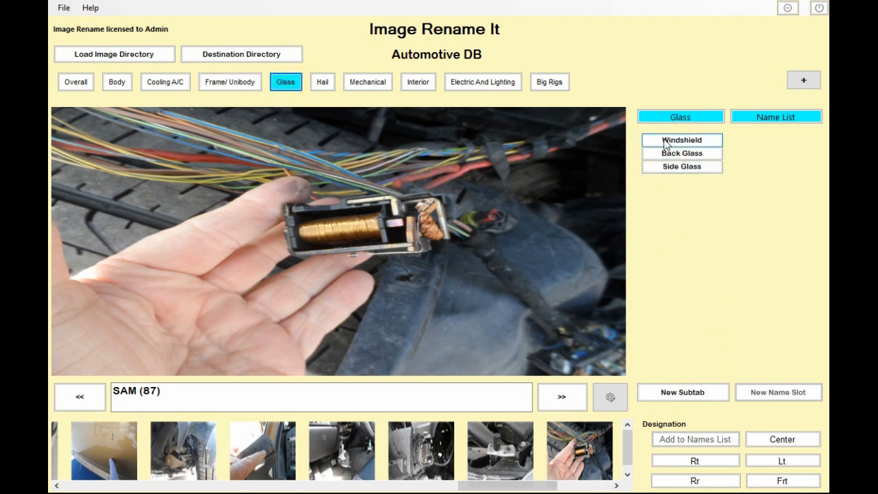
pyautogui.click(329, 84)
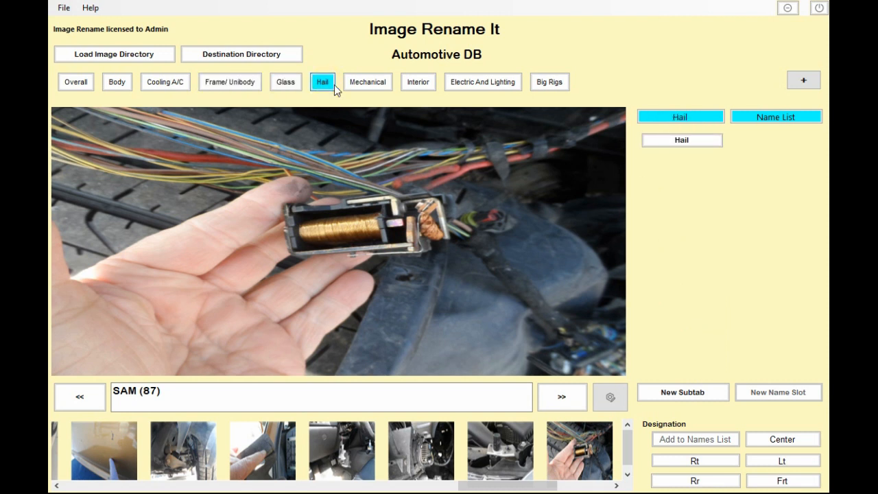
pyautogui.click(364, 87)
pyautogui.click(430, 86)
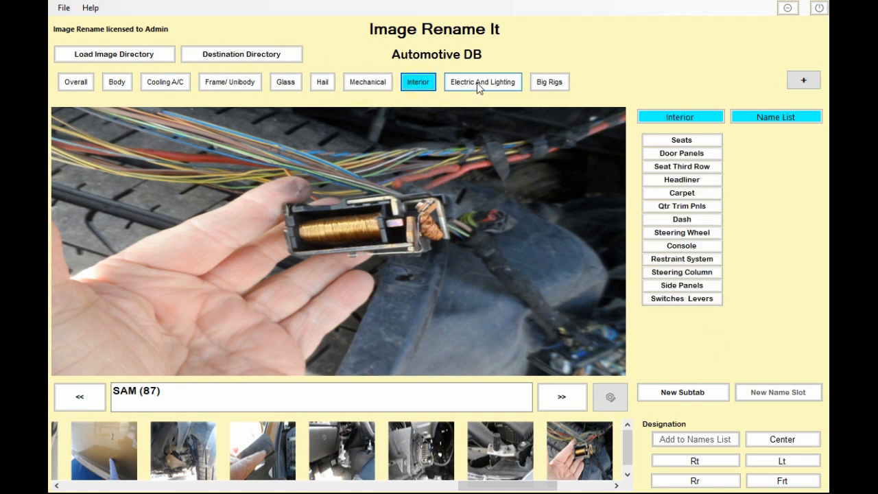
pyautogui.click(478, 85)
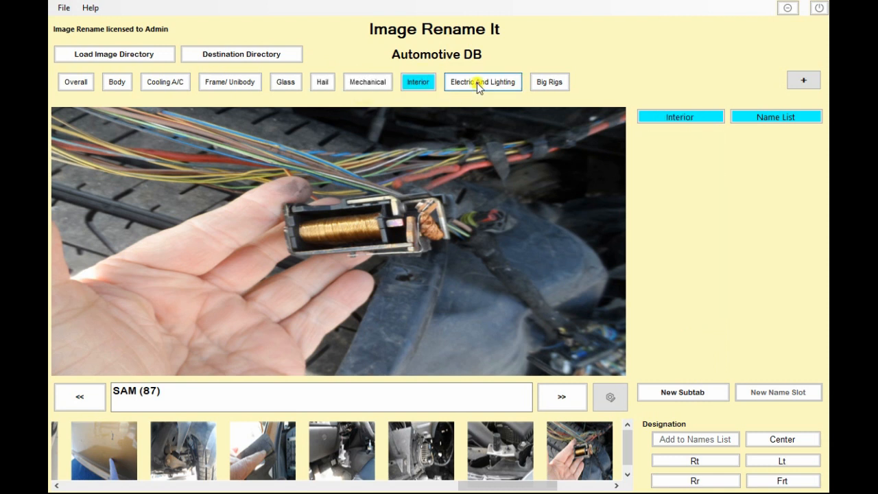
pyautogui.click(547, 83)
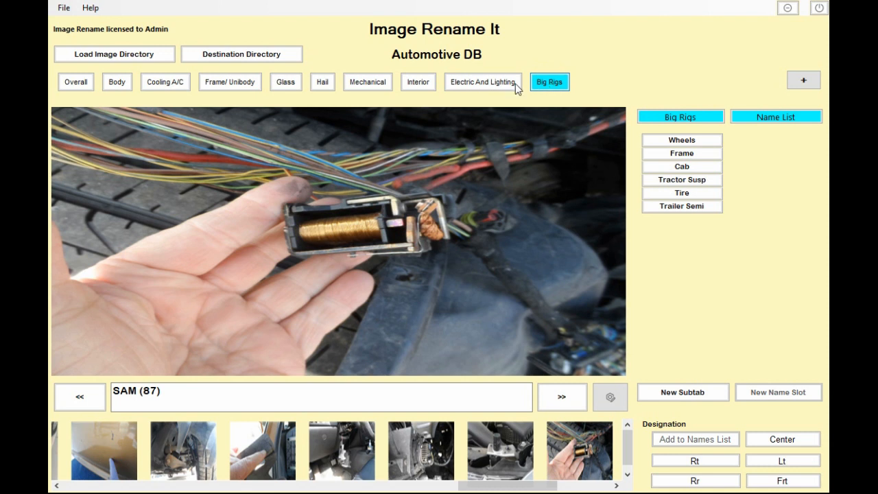
pyautogui.click(79, 85)
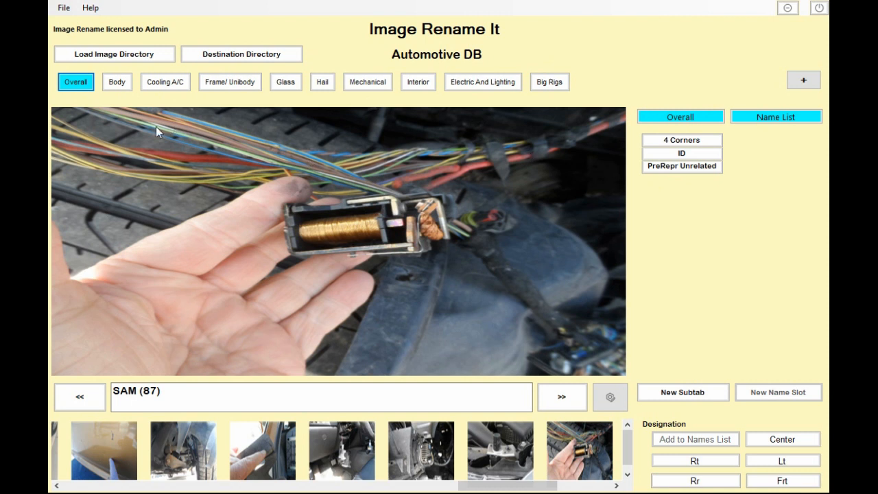
# - Open the door-panel photo, switch to the Body category and pick the Rear Bumper subtab for its name
pyautogui.click(97, 459)
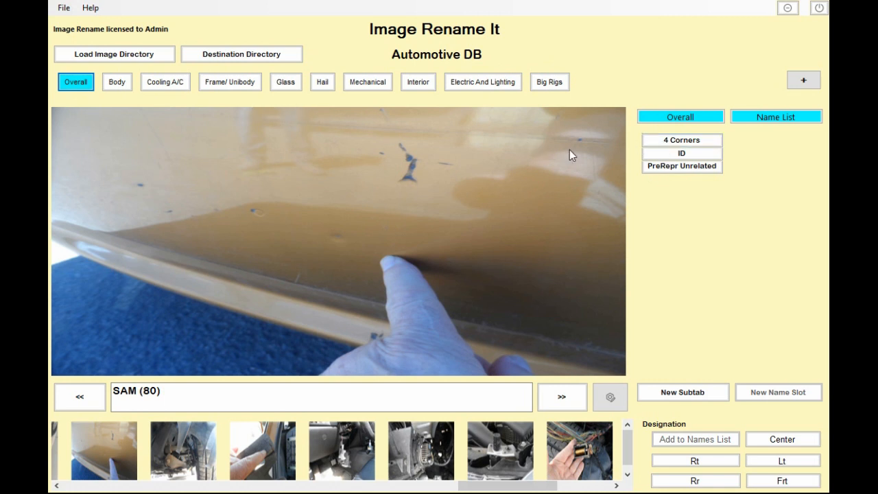
pyautogui.click(117, 83)
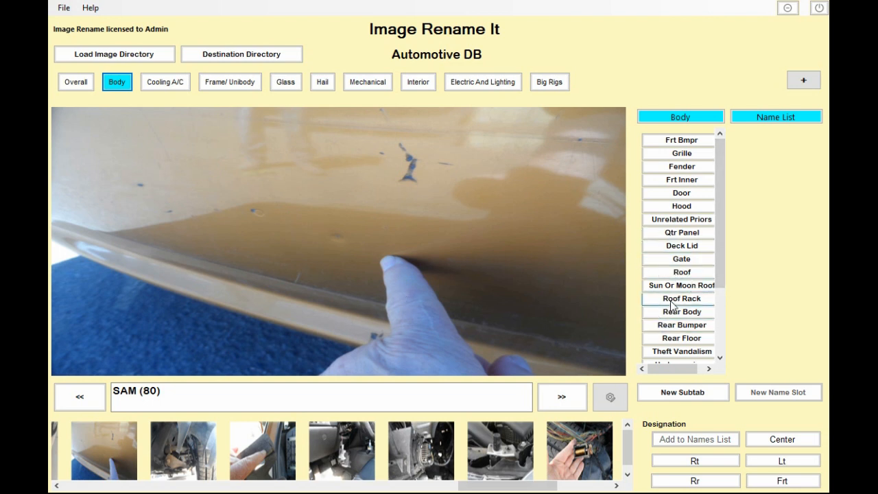
pyautogui.click(695, 326)
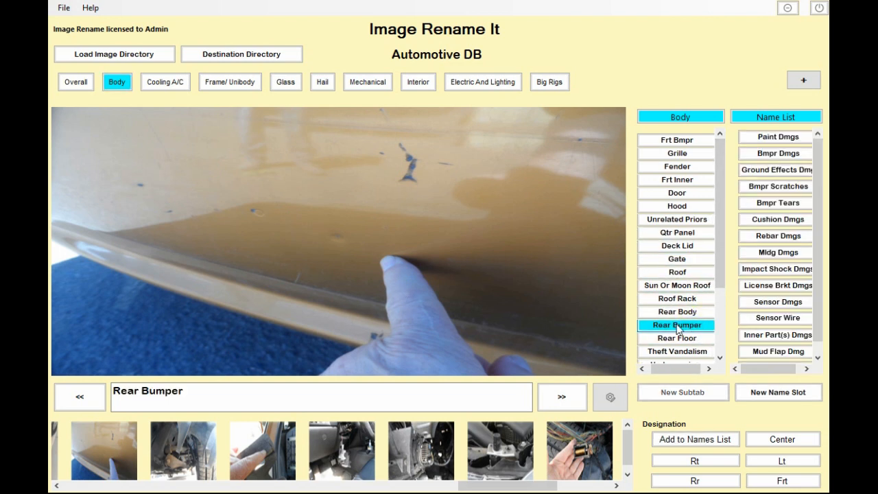
pyautogui.click(680, 208)
pyautogui.click(678, 193)
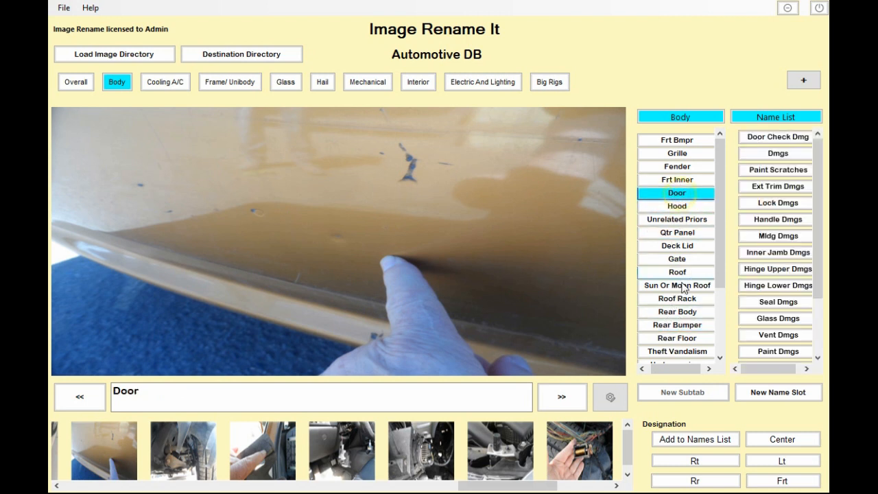
pyautogui.click(677, 325)
pyautogui.scroll(-1, 774, 217)
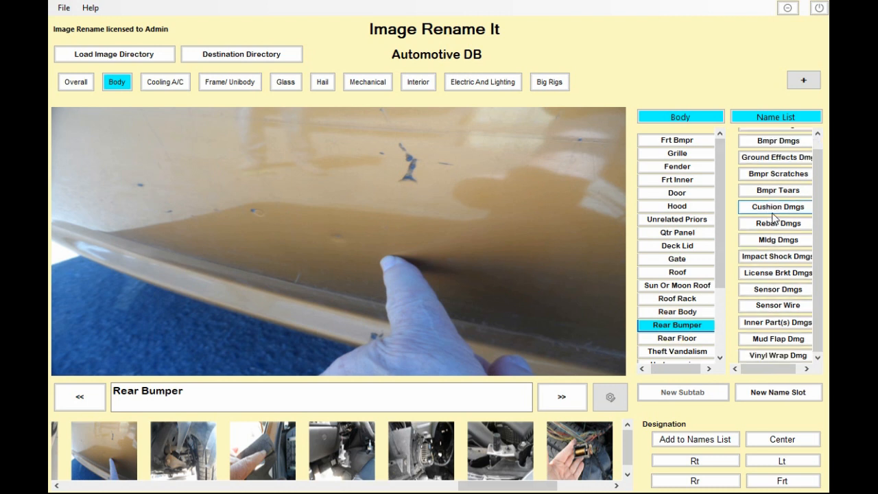
pyautogui.scroll(1, 773, 217)
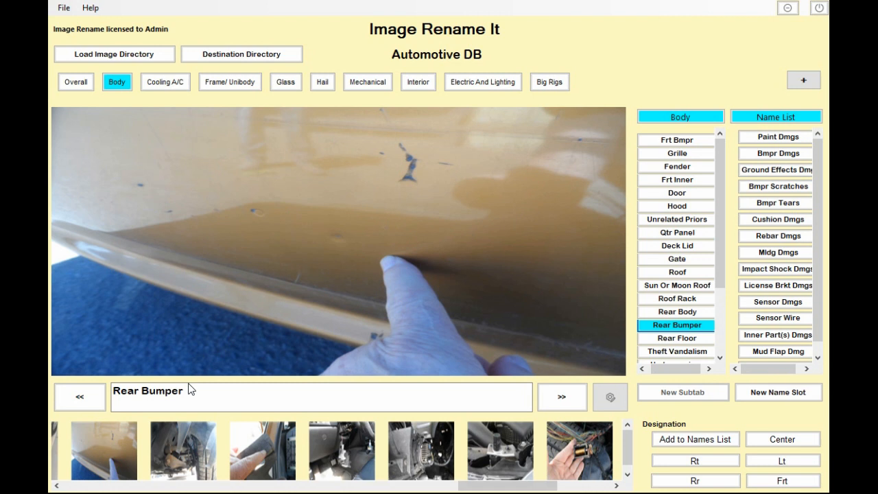
# - Reselect the door-panel photo from the thumbnails and apply the Rear Bumper subtab as its name again
pyautogui.click(88, 460)
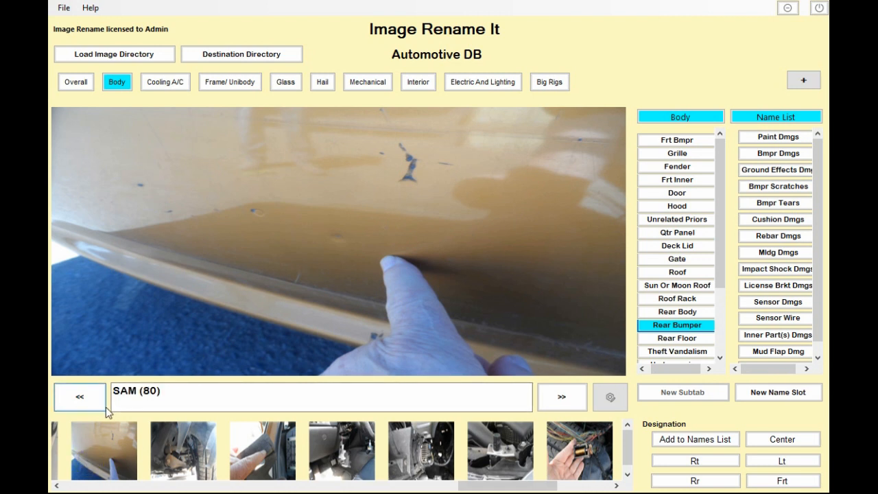
pyautogui.click(94, 441)
pyautogui.click(162, 445)
pyautogui.click(99, 443)
pyautogui.click(245, 445)
pyautogui.click(101, 445)
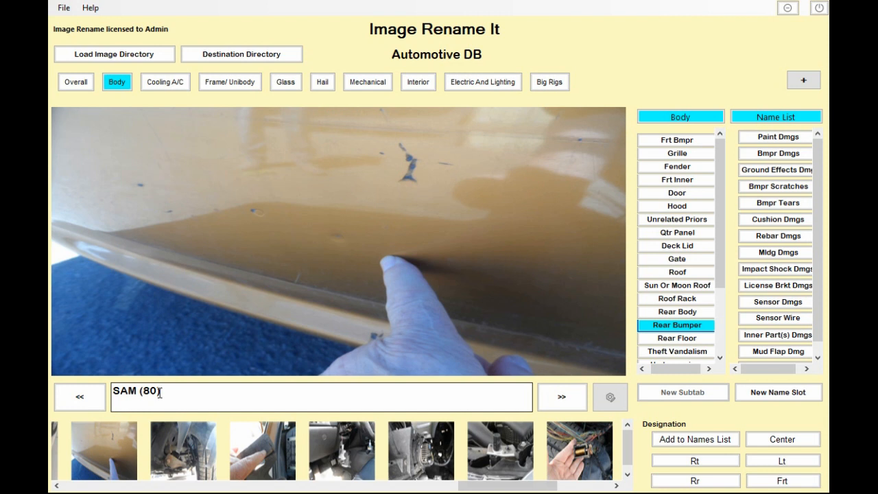
pyautogui.click(684, 326)
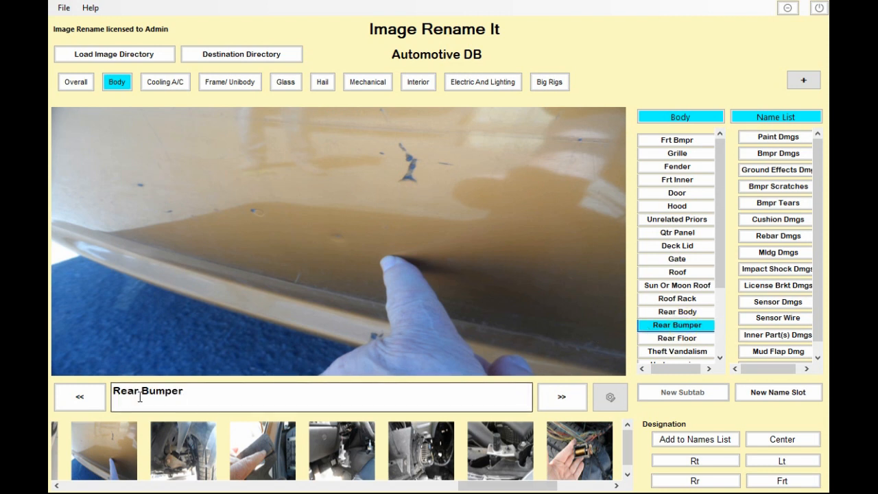
pyautogui.click(197, 399)
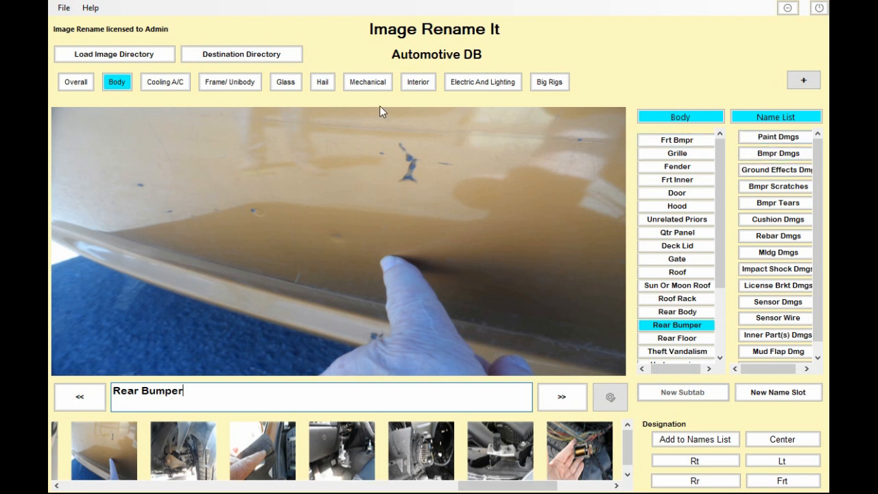
# - Set the destination directory to the Test Output folder
pyautogui.click(219, 58)
pyautogui.scroll(-3, 476, 295)
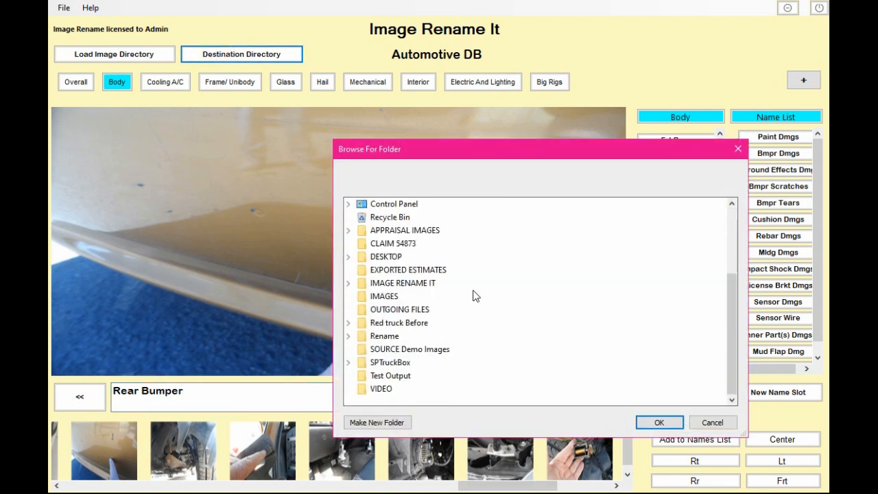
pyautogui.click(390, 376)
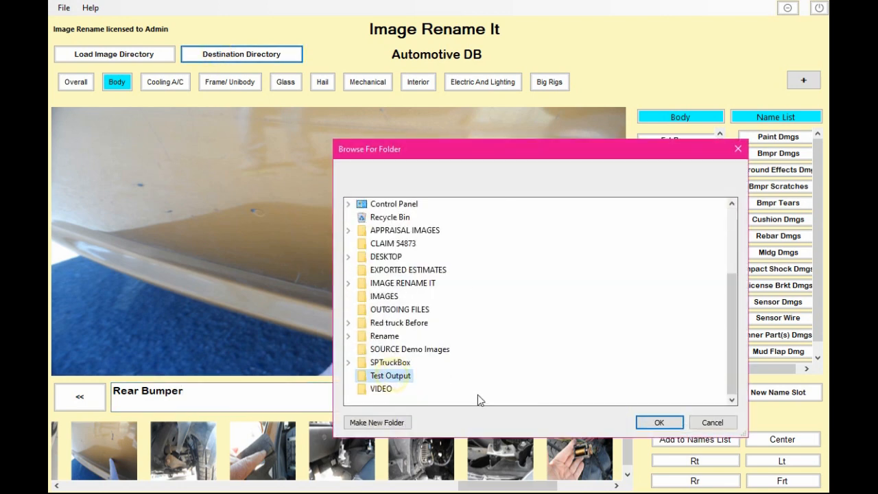
pyautogui.click(656, 423)
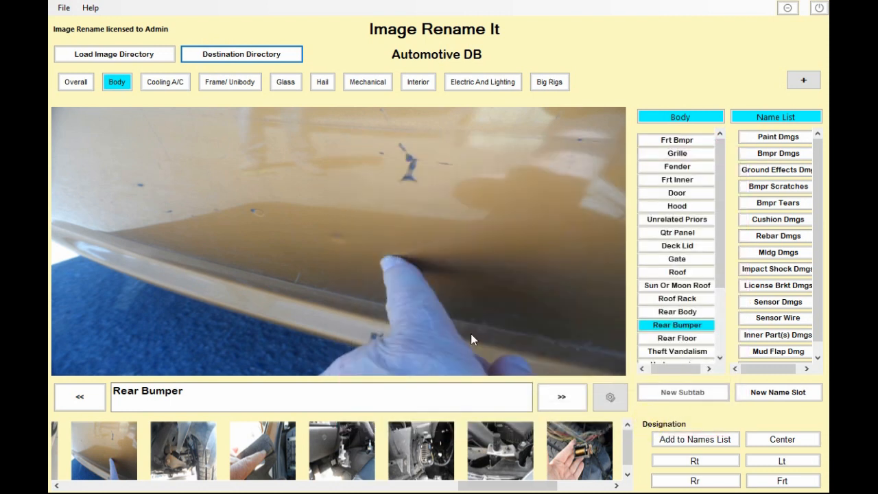
# - Name the door-panel photo with the Bmpr Dmgs slot and check the renamed file in the Test Output folder
pyautogui.click(780, 154)
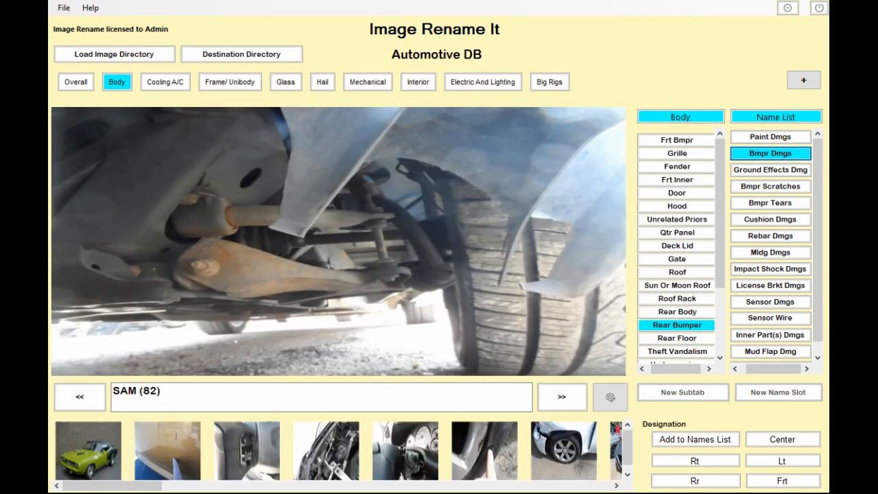
pyautogui.hotkey('alt', 'Tab')
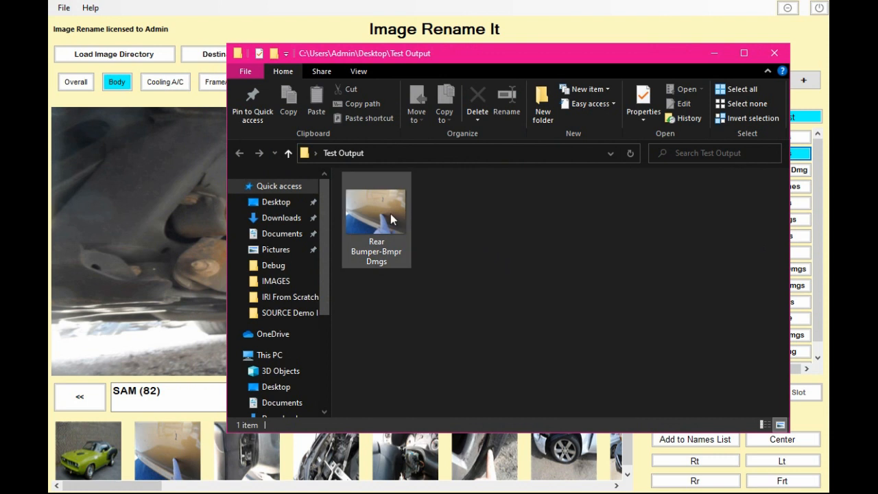
pyautogui.click(369, 154)
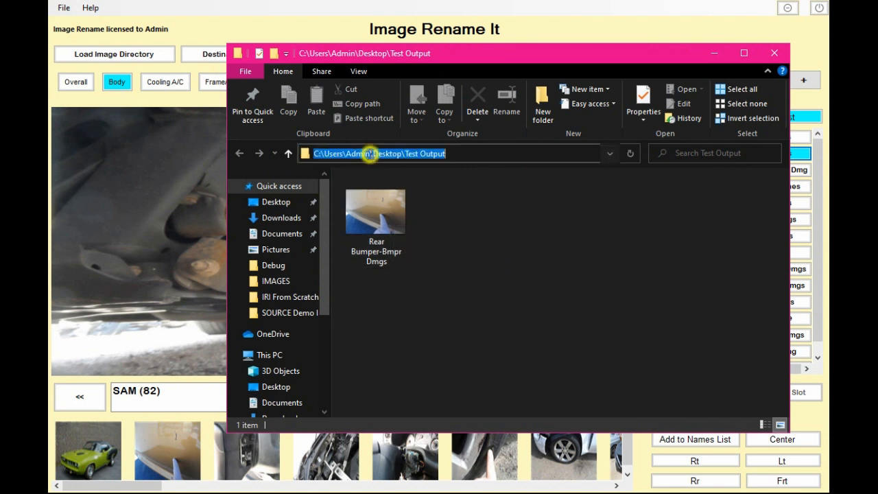
pyautogui.click(713, 55)
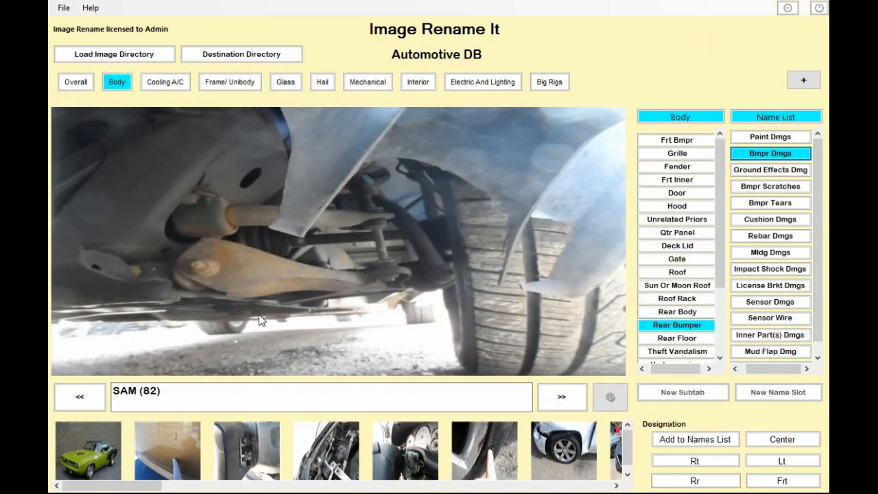
# - Browse the SOURCE Demo Images folder to find the renamed door-panel photo
pyautogui.hotkey('alt', 'Tab')
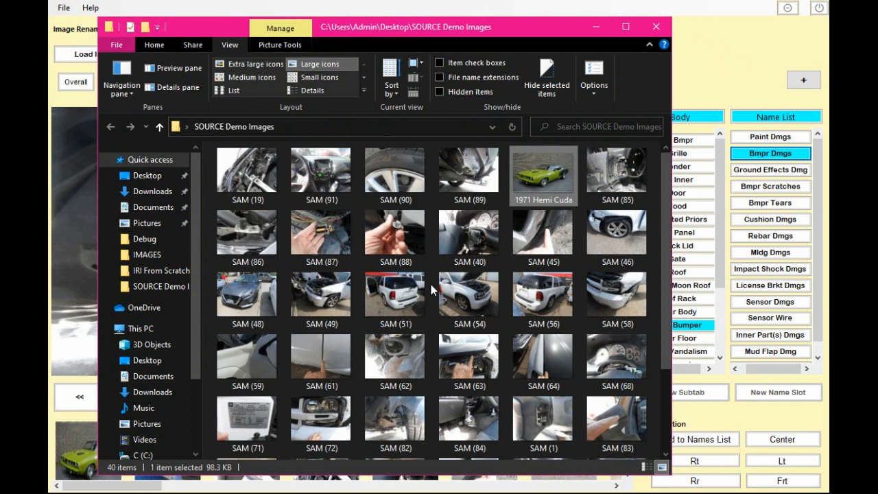
pyautogui.scroll(-3, 429, 281)
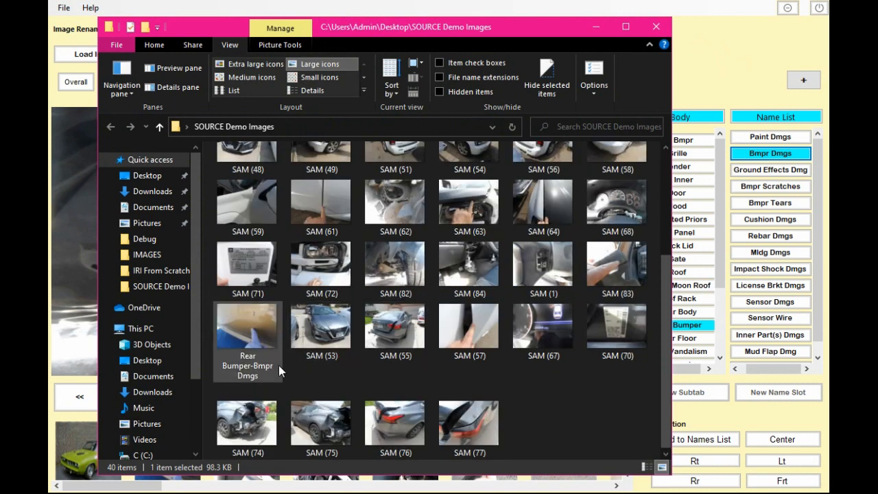
pyautogui.click(251, 336)
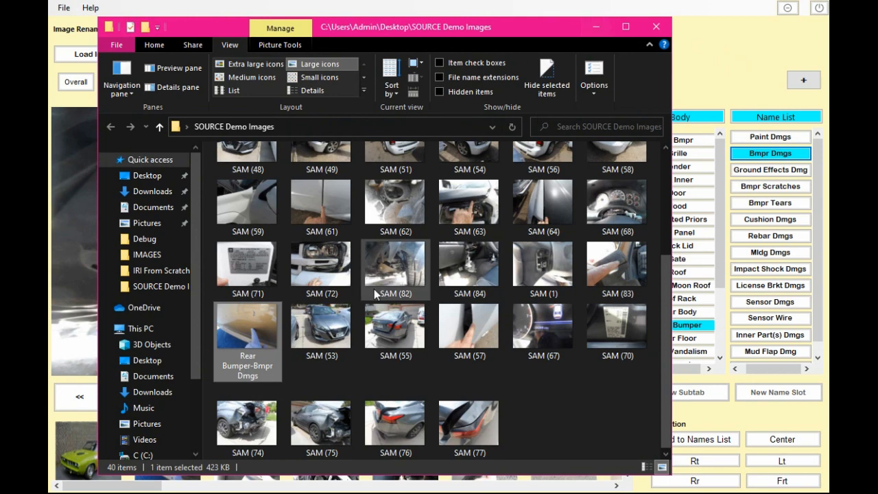
pyautogui.click(597, 26)
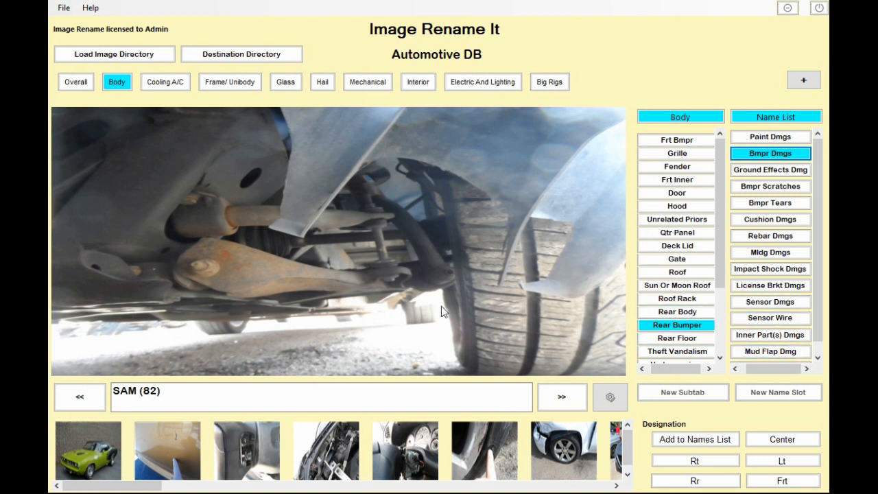
# - Open the wire harness photo in the image editor and enlarge the editor window
pyautogui.click(169, 456)
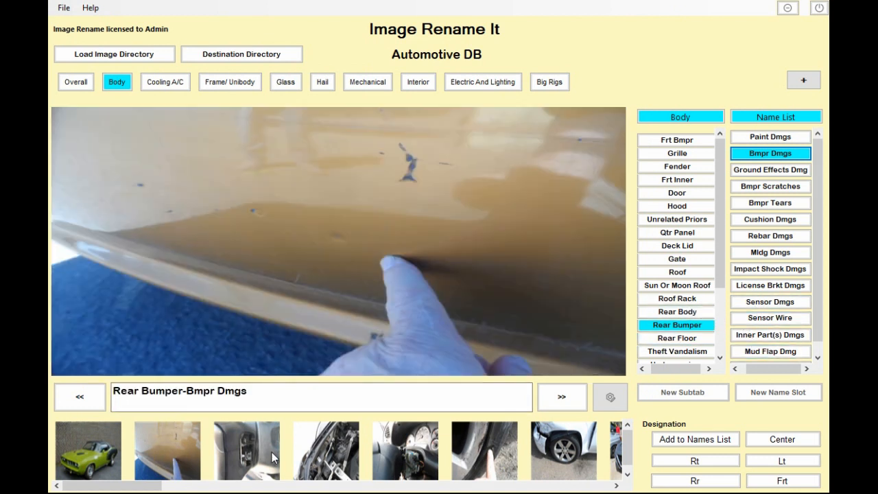
pyautogui.click(240, 449)
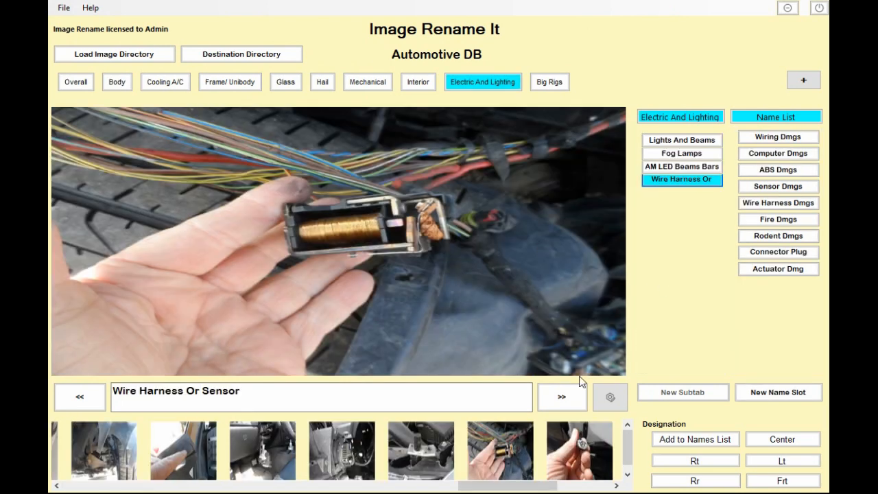
pyautogui.click(610, 397)
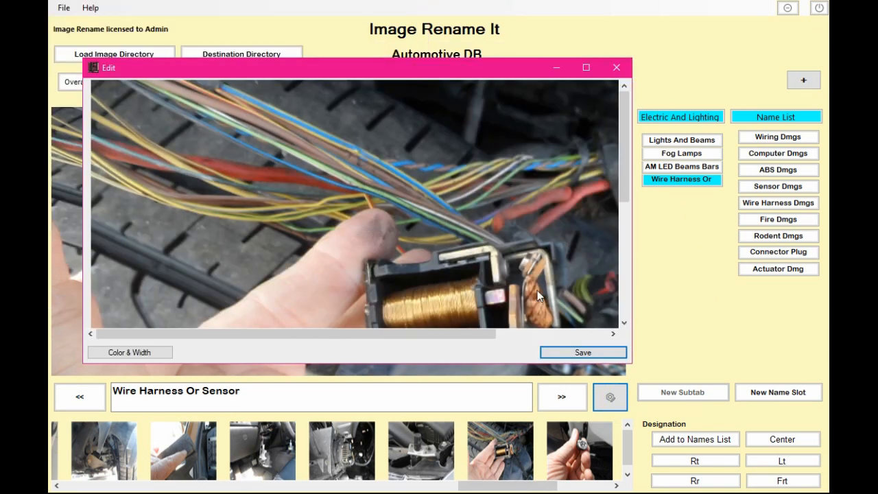
pyautogui.moveTo(632, 362); pyautogui.dragTo(729, 387)
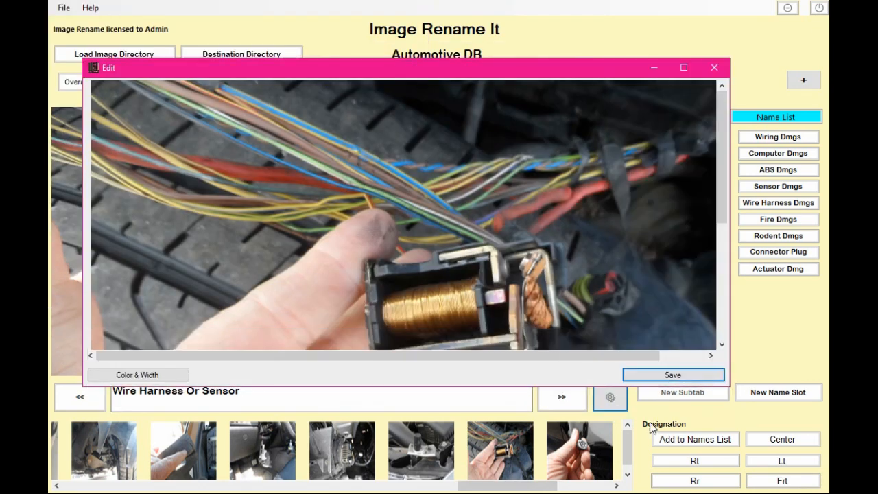
# - Set the annotation colour to yellow and choose the arrow shape
pyautogui.click(169, 380)
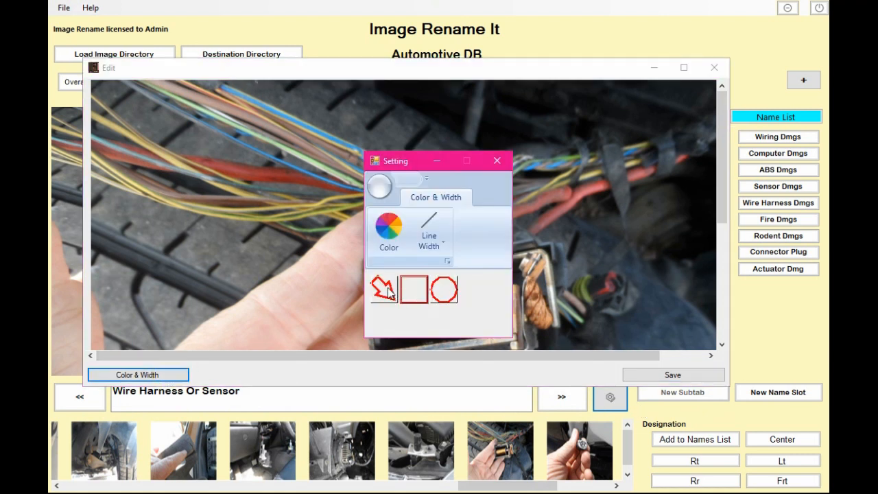
pyautogui.click(414, 292)
pyautogui.click(444, 295)
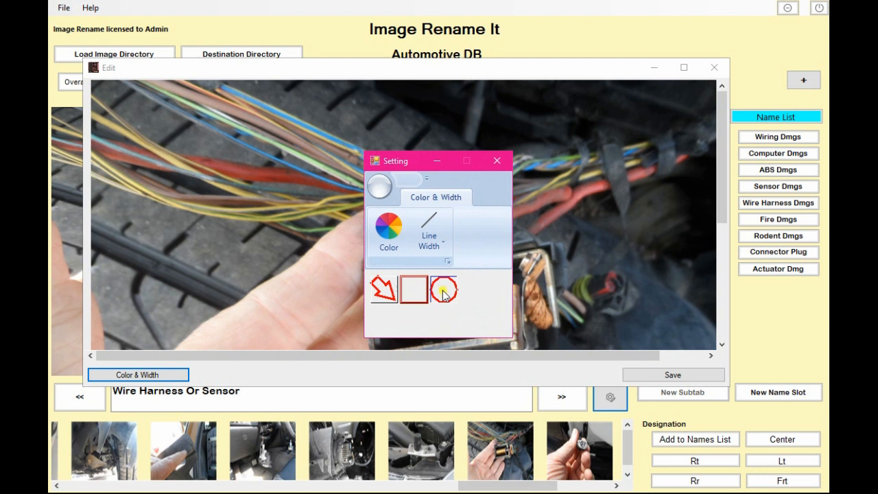
pyautogui.click(388, 233)
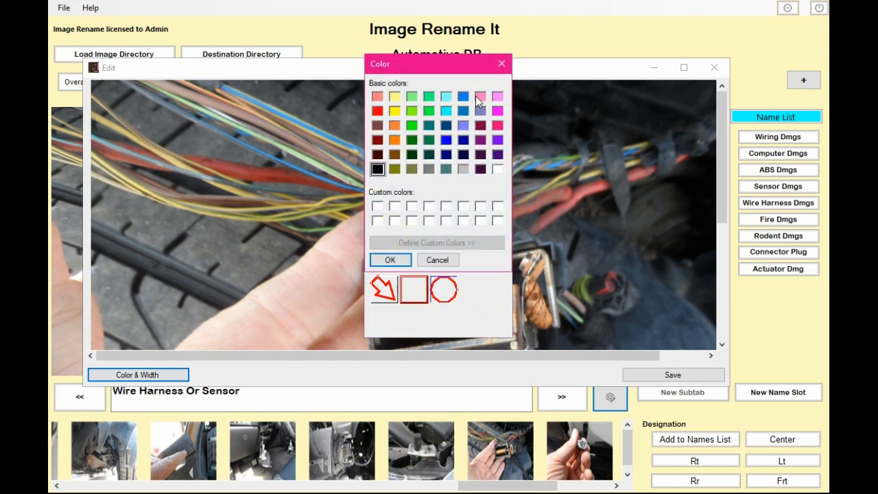
pyautogui.click(395, 112)
pyautogui.click(402, 260)
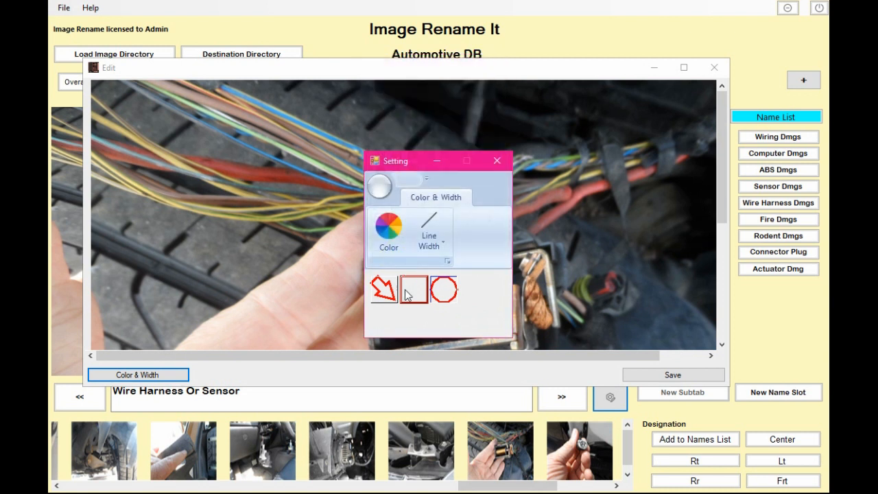
pyautogui.click(382, 293)
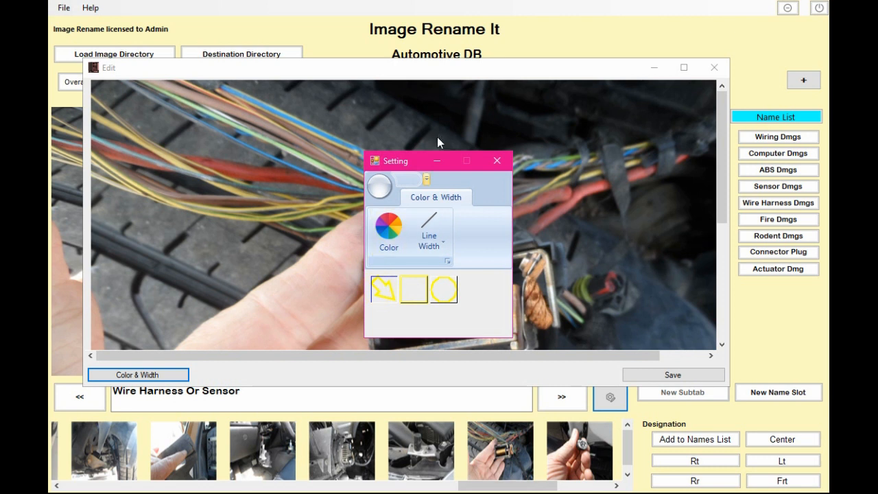
# - Draw a yellow arrow pointing at the connector's upper edge and save the edited photo
pyautogui.moveTo(398, 160); pyautogui.dragTo(708, 32)
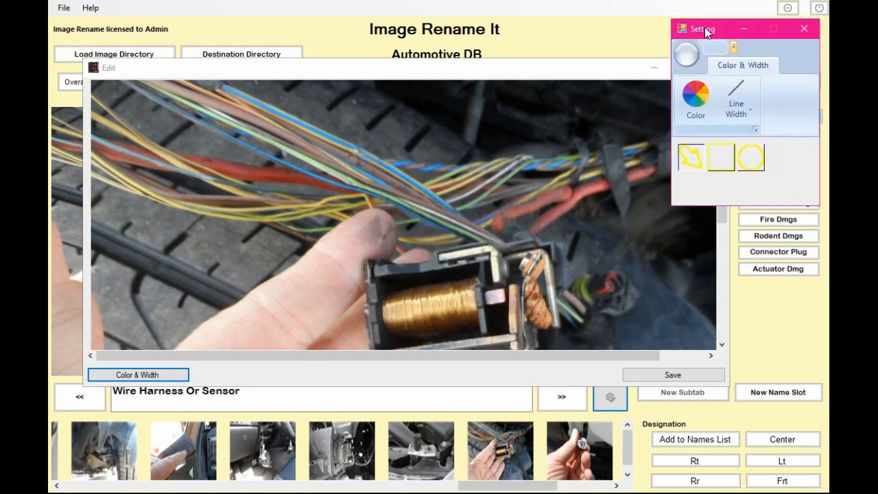
pyautogui.click(804, 29)
pyautogui.click(581, 154)
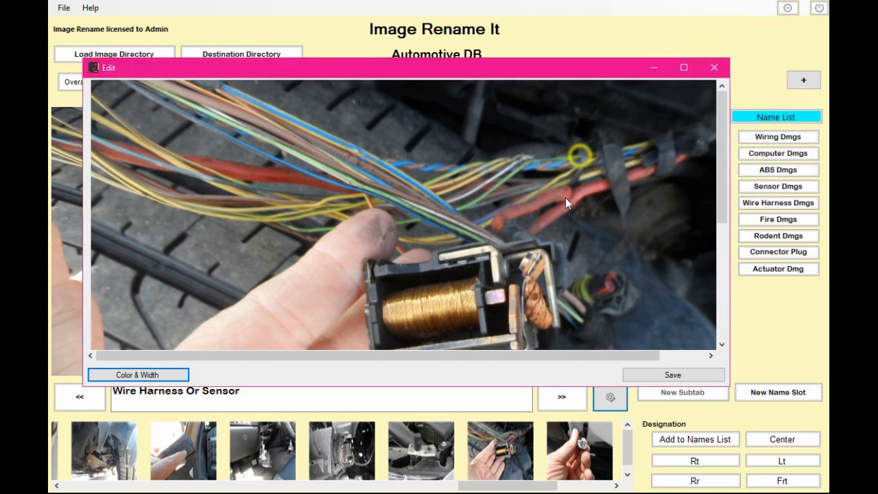
pyautogui.click(531, 231)
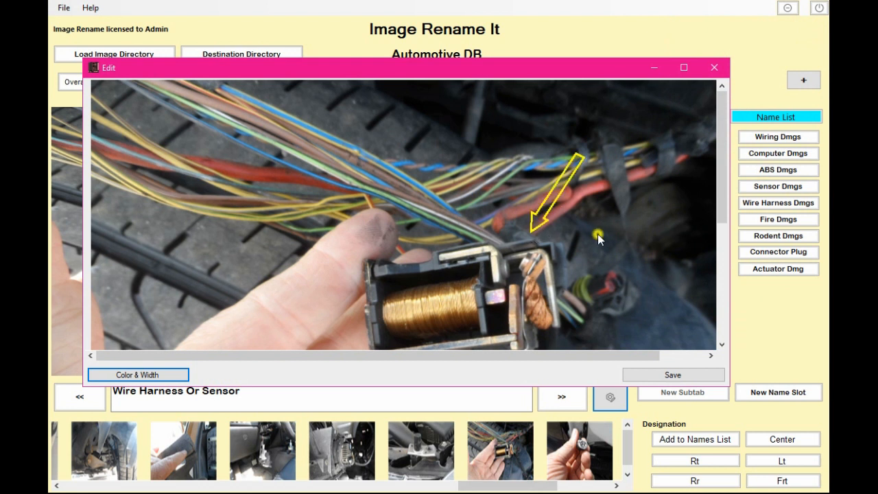
pyautogui.click(659, 375)
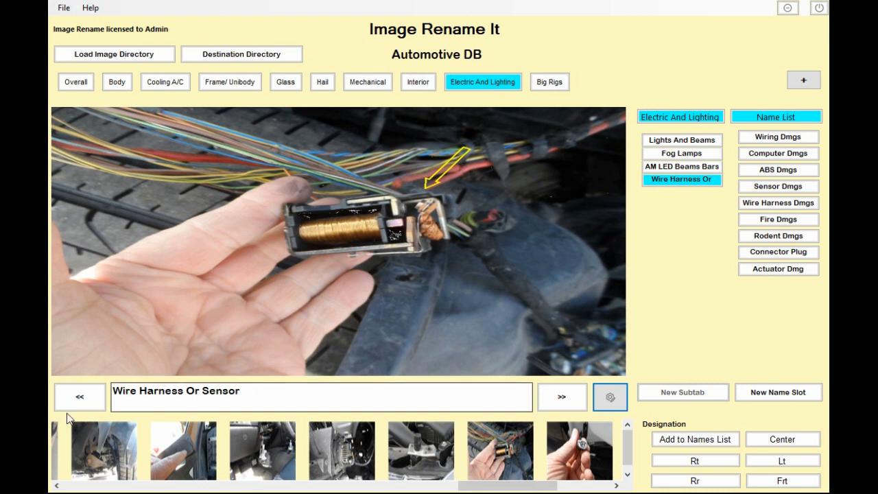
# - Reopen the wire harness photo in the editor and draw a rectangle around the coil
pyautogui.click(611, 400)
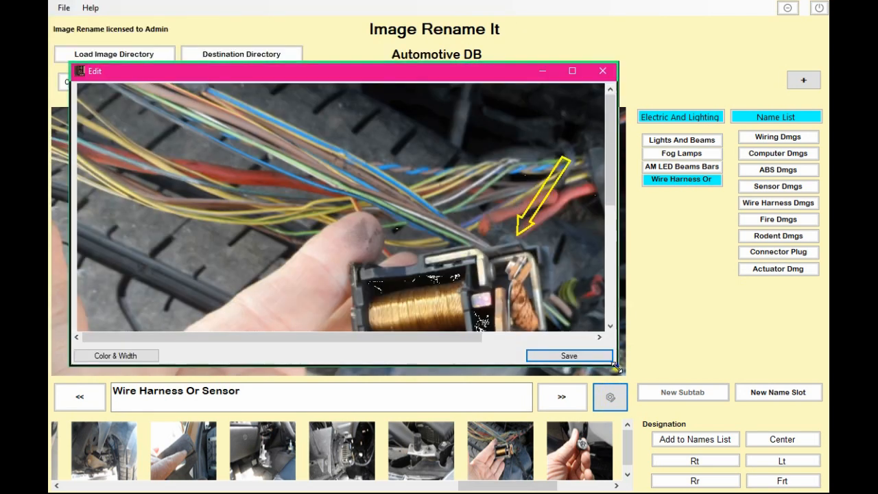
pyautogui.moveTo(616, 369); pyautogui.dragTo(765, 422)
pyautogui.click(127, 410)
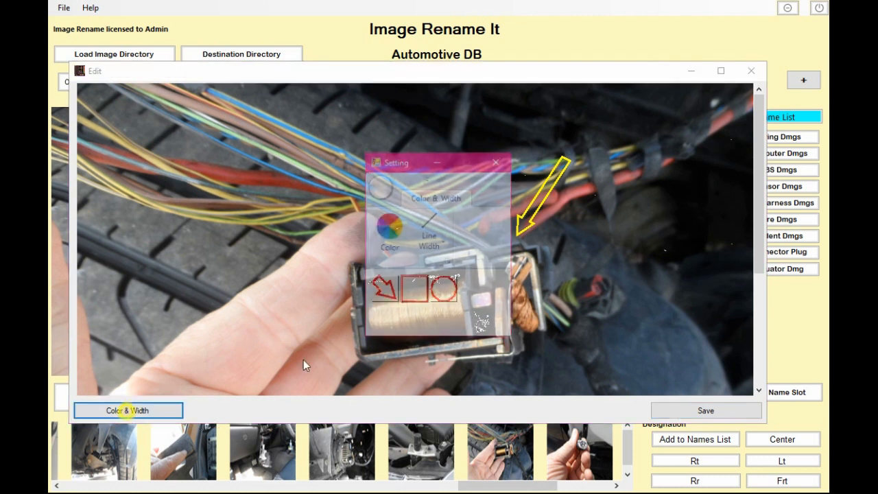
pyautogui.click(443, 288)
pyautogui.click(415, 290)
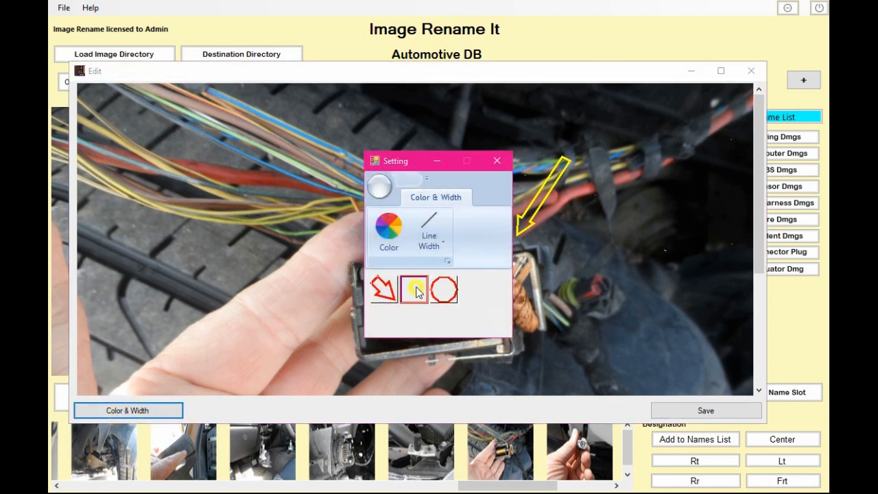
pyautogui.click(545, 282)
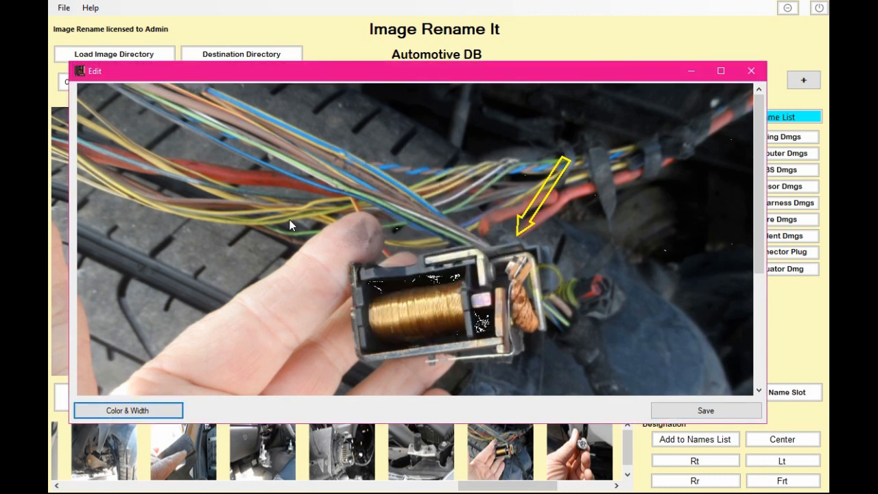
pyautogui.moveTo(289, 220); pyautogui.dragTo(446, 362)
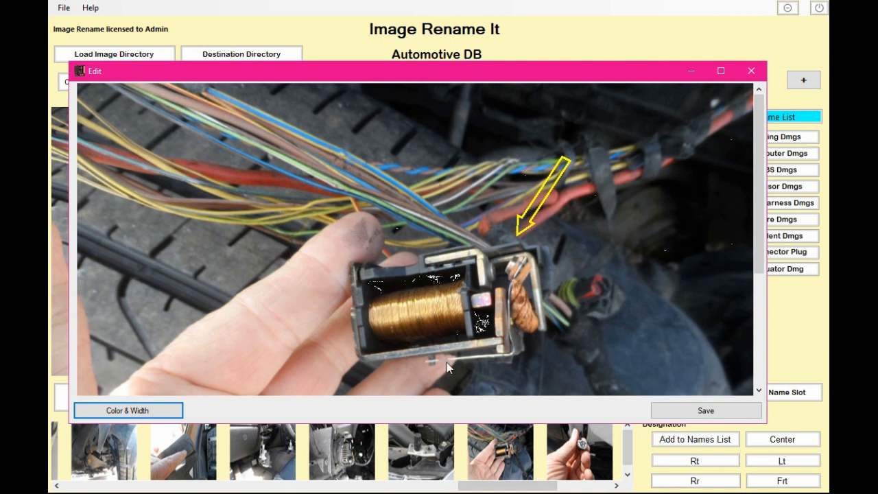
# - Reposition the rectangle over the coil, delete it and close the editor
pyautogui.moveTo(374, 268); pyautogui.dragTo(400, 269)
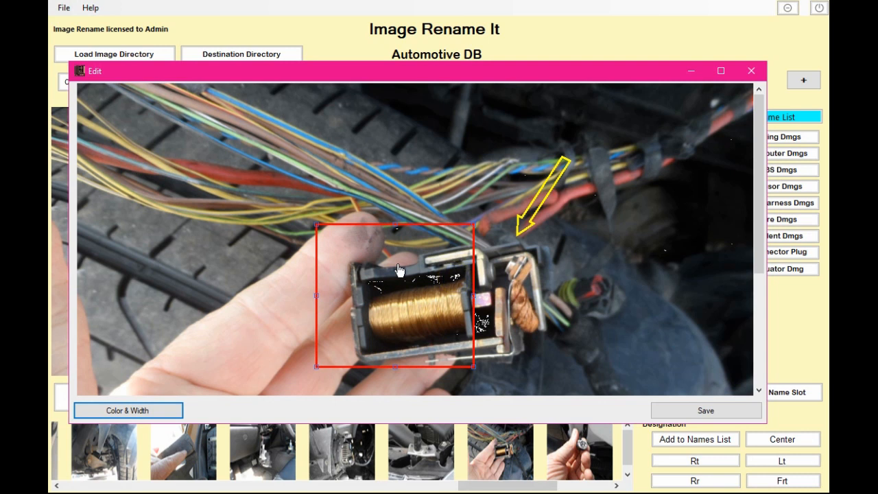
pyautogui.click(446, 261)
pyautogui.moveTo(471, 273); pyautogui.dragTo(492, 281)
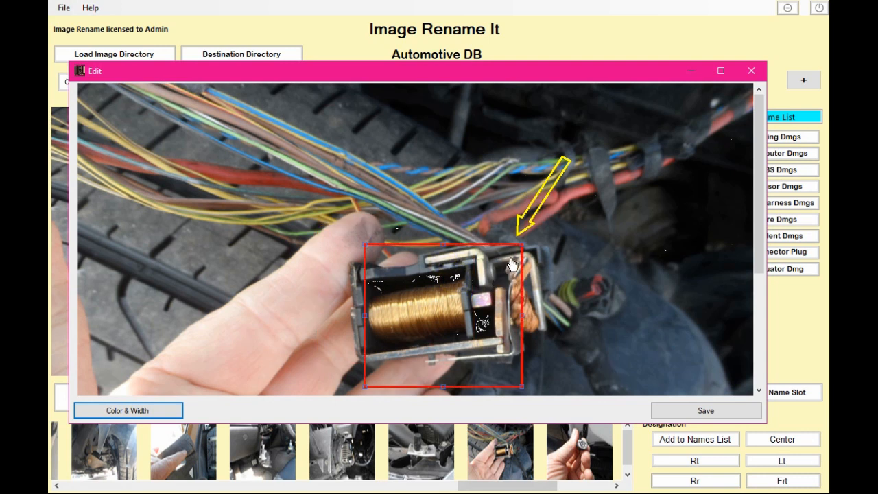
pyautogui.rightClick(492, 266)
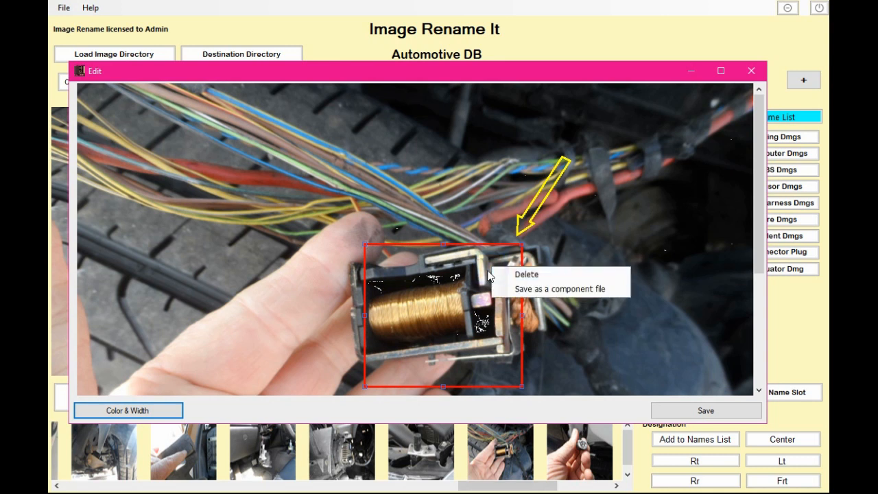
pyautogui.click(530, 275)
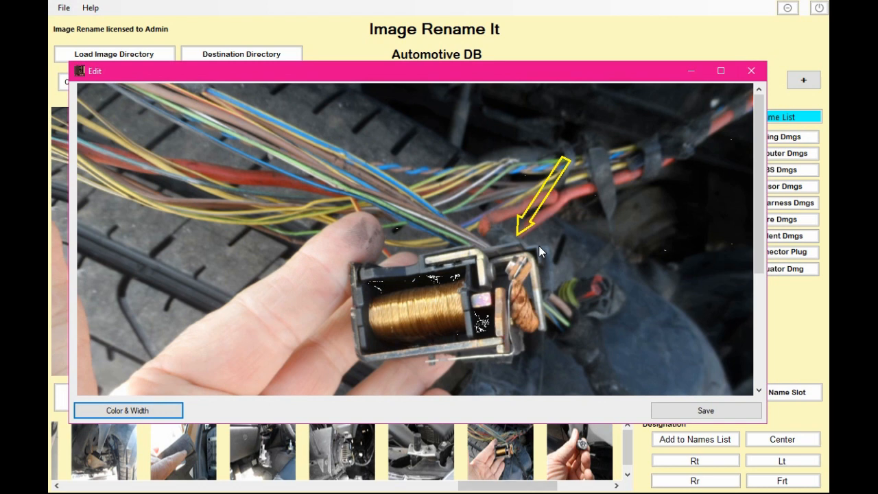
pyautogui.click(750, 70)
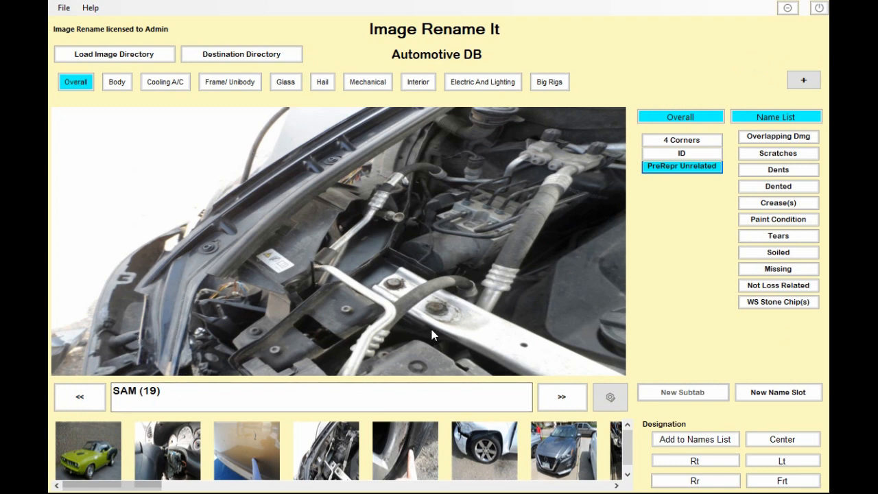
# - Open the engine bay photo in the image editor, enlarge the window and draw a red arrow at the AC line fitting, then save
pyautogui.click(610, 397)
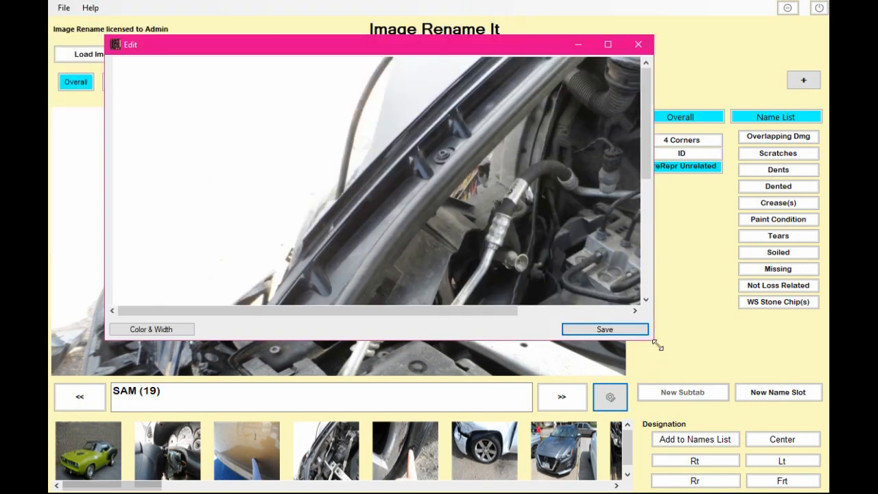
pyautogui.moveTo(658, 347); pyautogui.dragTo(768, 466)
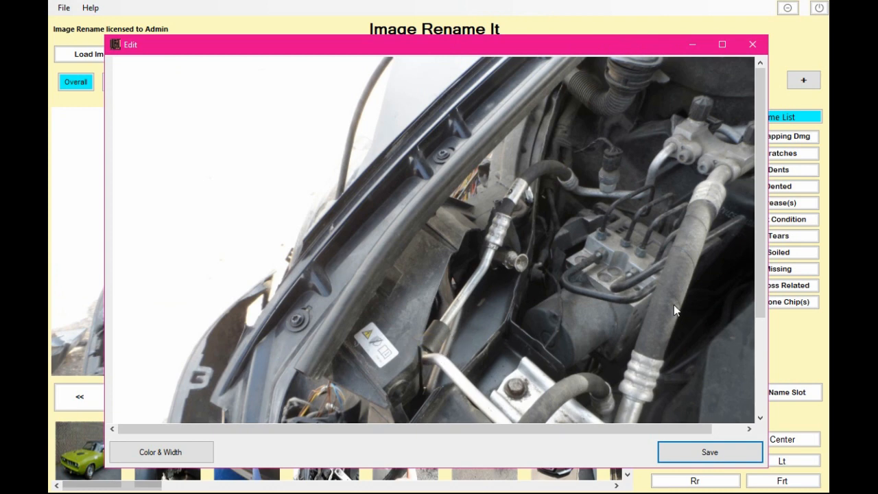
pyautogui.moveTo(759, 288); pyautogui.dragTo(758, 345)
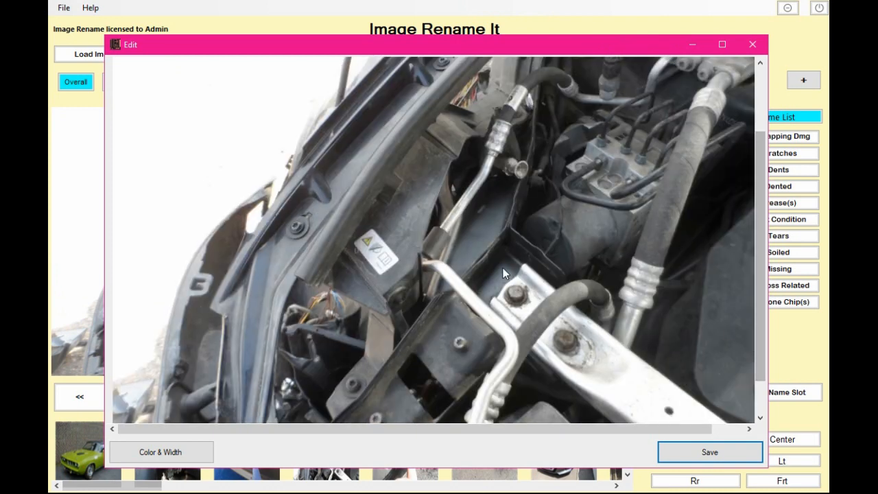
pyautogui.click(158, 456)
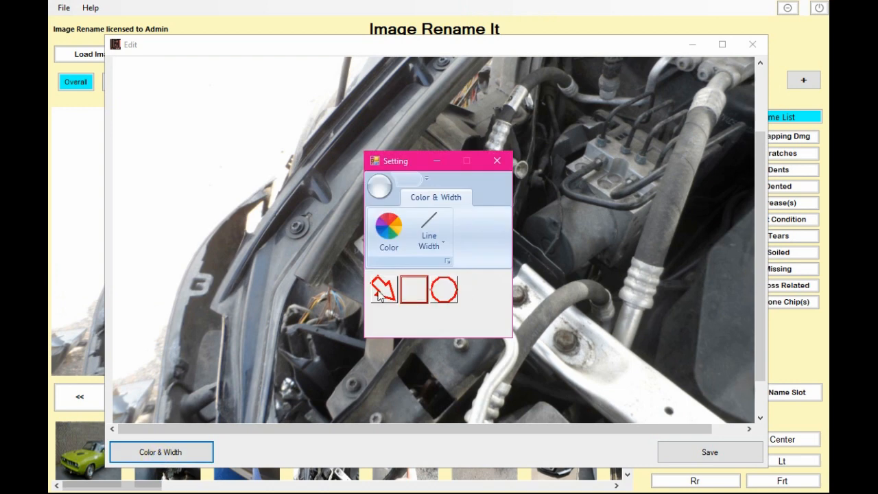
pyautogui.click(496, 162)
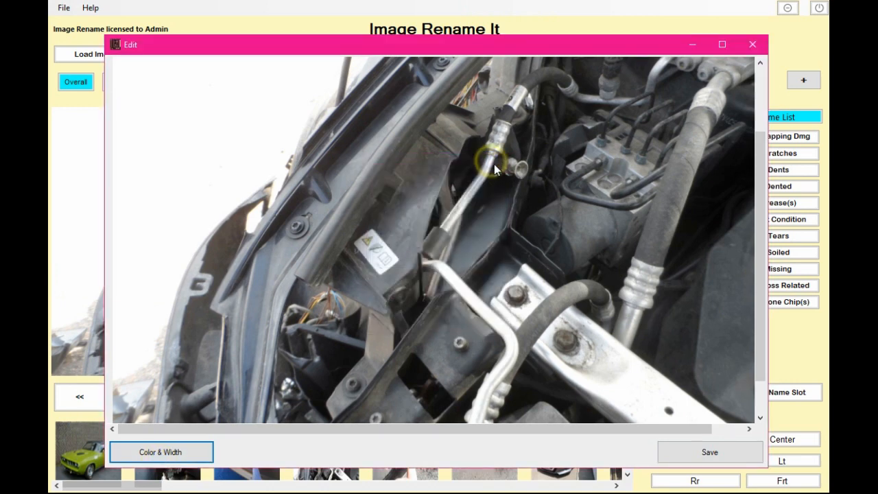
pyautogui.click(534, 234)
pyautogui.click(443, 259)
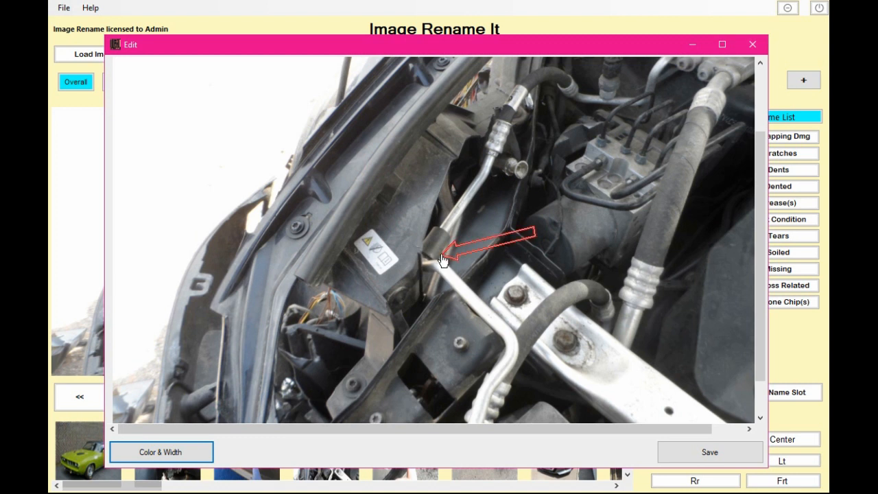
pyautogui.click(439, 311)
pyautogui.click(711, 451)
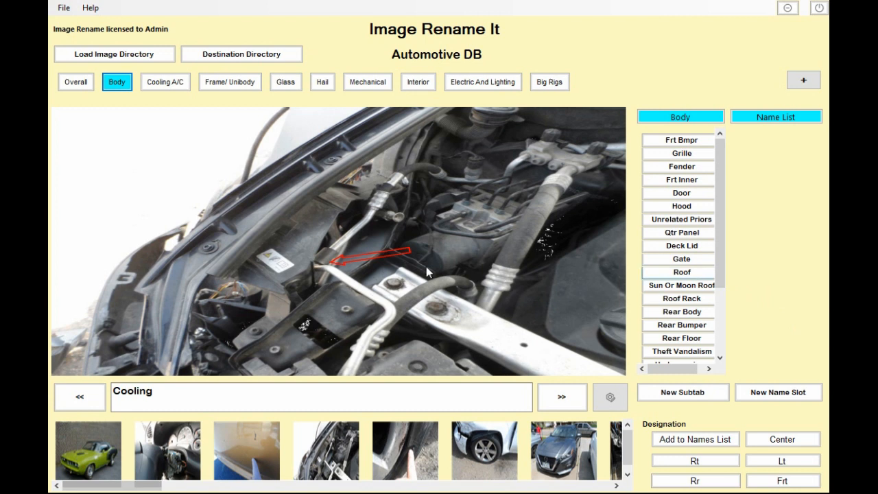
# - Rename the photo using the Cooling A/C tab's Cooling subtab and the AC Line Dmg name slot
pyautogui.click(171, 83)
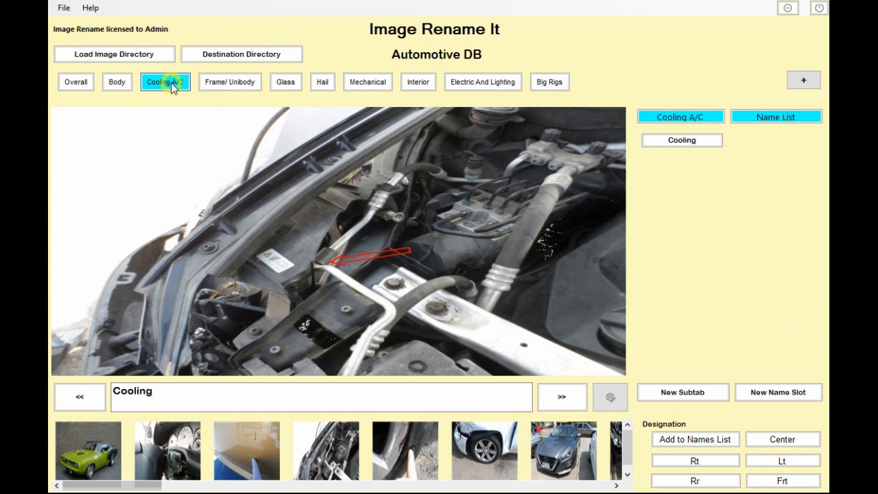
pyautogui.click(689, 141)
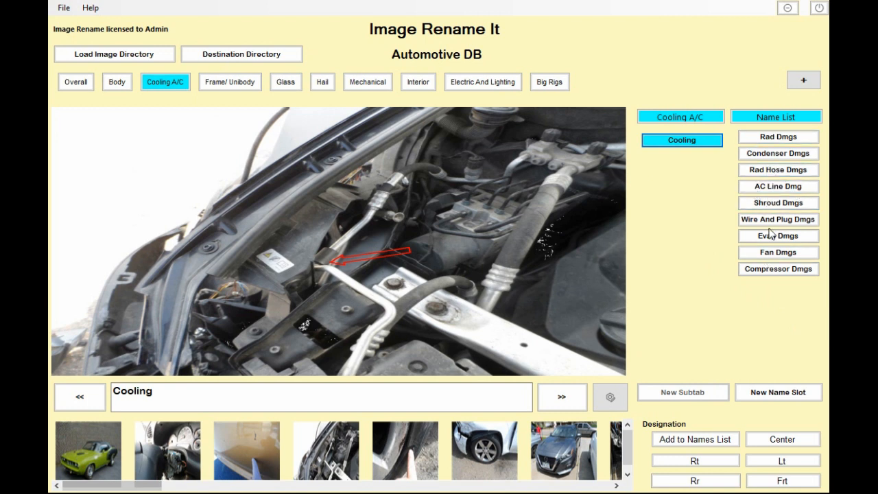
pyautogui.click(774, 189)
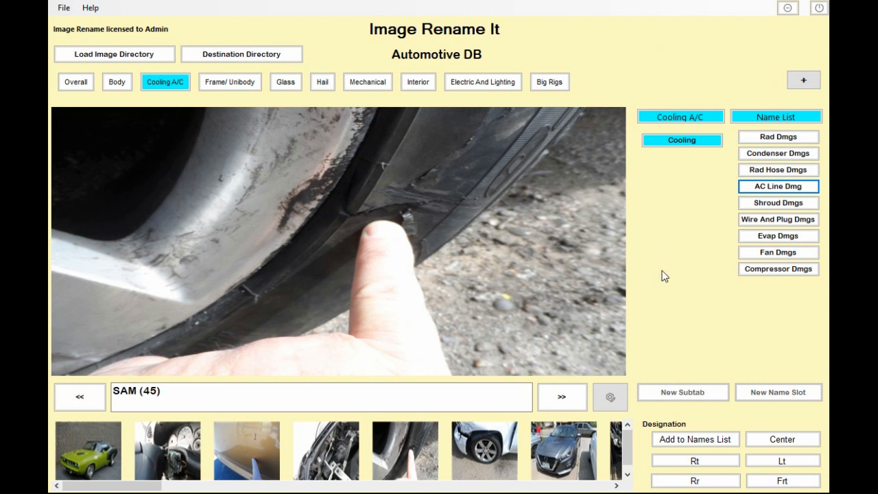
# - Open the dashboard photo and browse the Interior tab's subtabs and their name slots
pyautogui.click(77, 83)
pyautogui.click(169, 450)
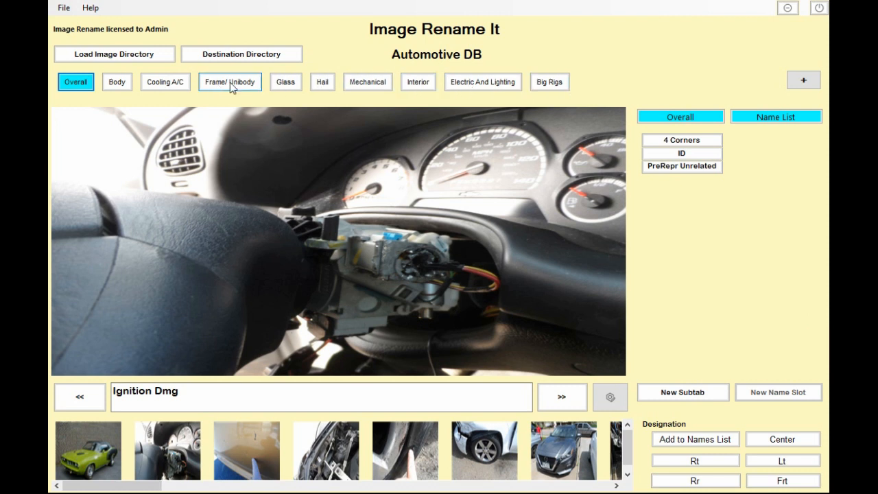
pyautogui.click(415, 85)
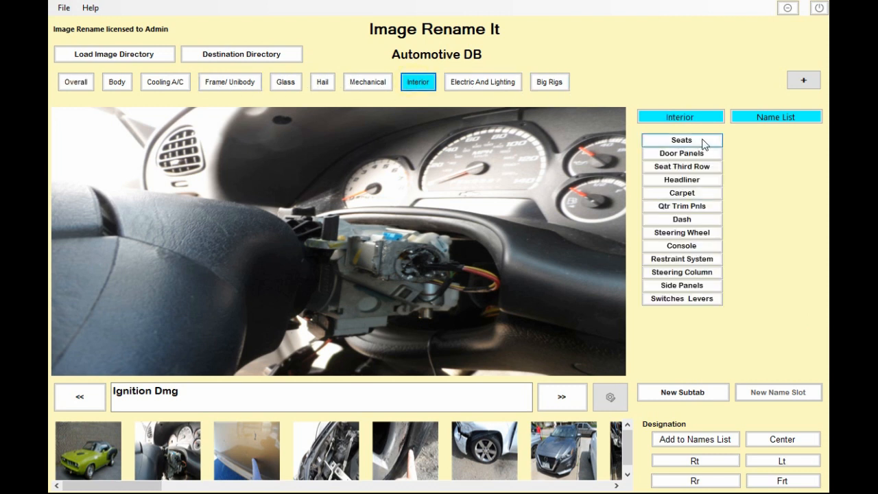
pyautogui.click(686, 140)
pyautogui.click(698, 167)
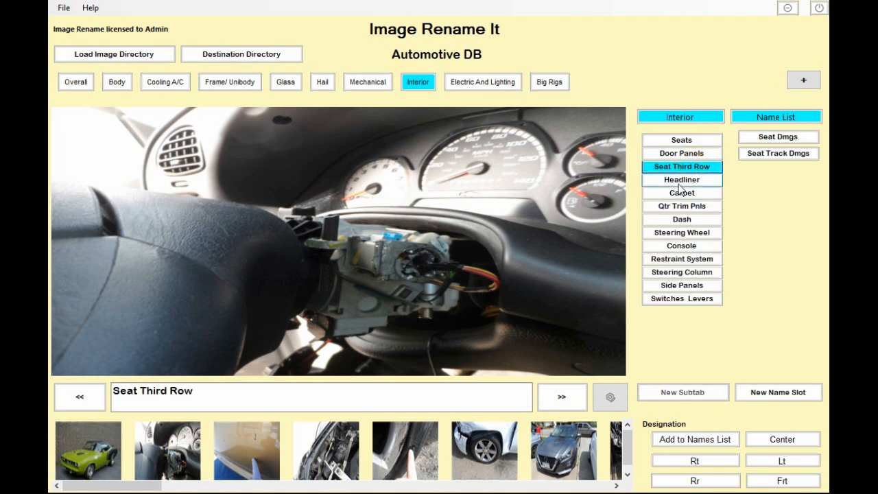
pyautogui.click(680, 182)
pyautogui.click(675, 220)
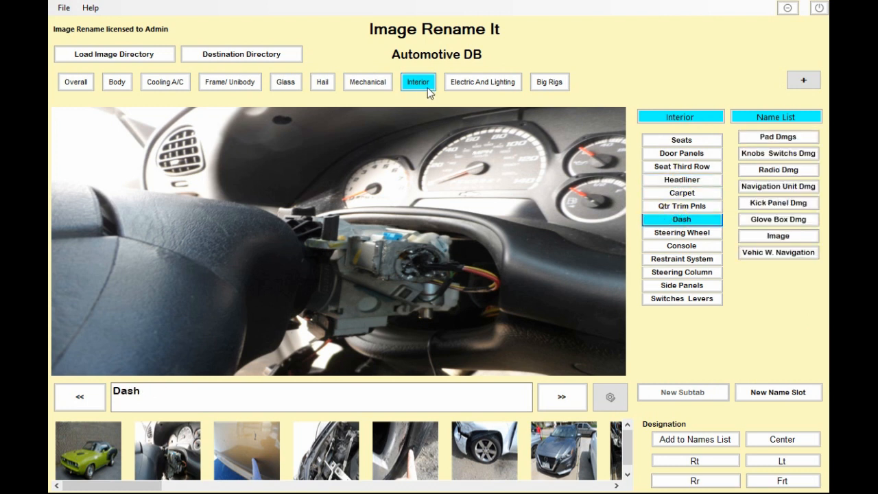
# - Browse the Electric And Lighting and Mechanical tabs and the Mechanical subtabs' name slots
pyautogui.click(485, 87)
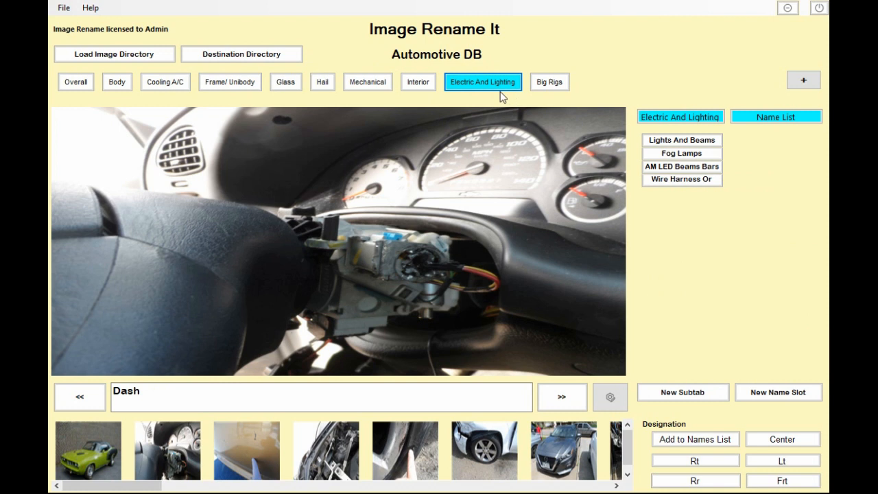
pyautogui.click(372, 87)
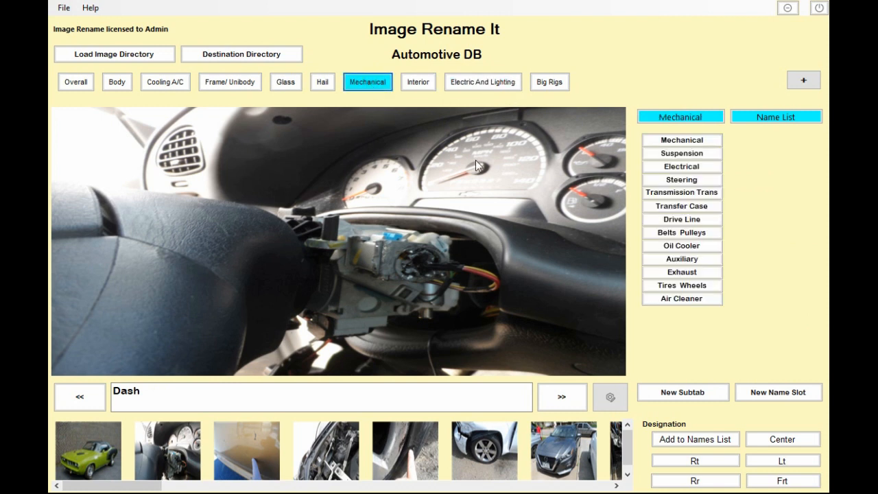
pyautogui.click(676, 166)
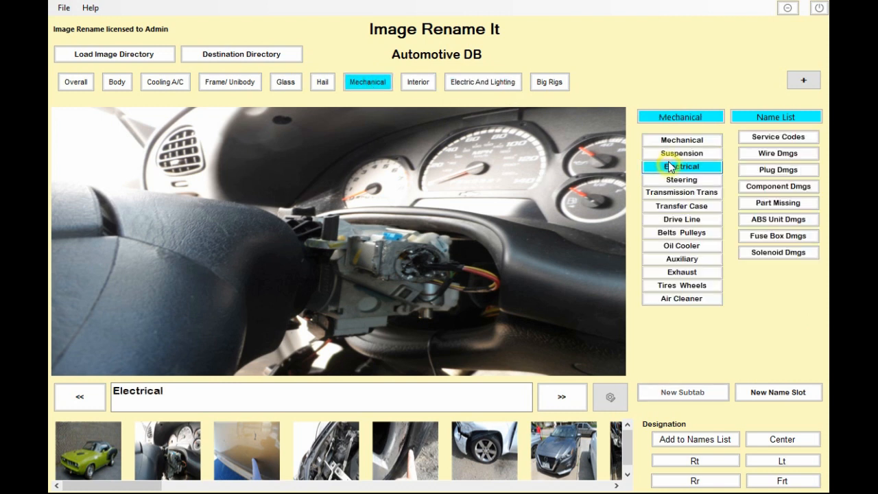
pyautogui.click(672, 209)
pyautogui.click(675, 221)
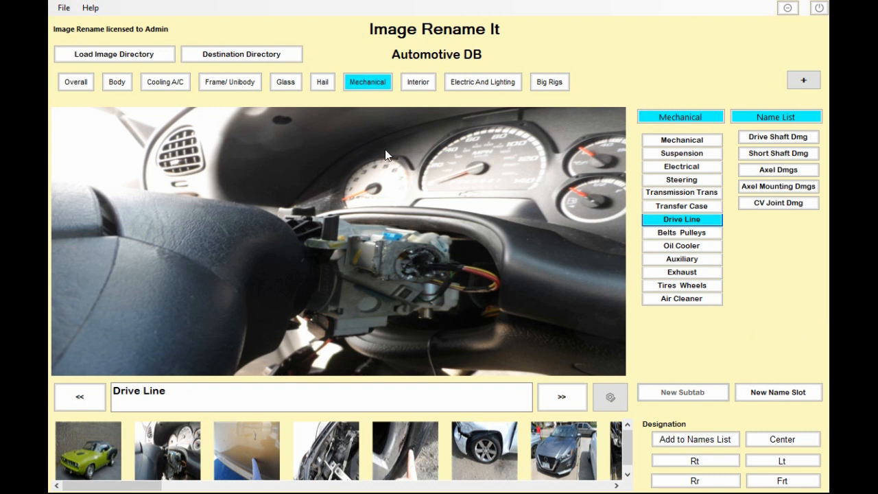
# - Open the rename dialog for the Drive Line subtab and close it
pyautogui.click(91, 9)
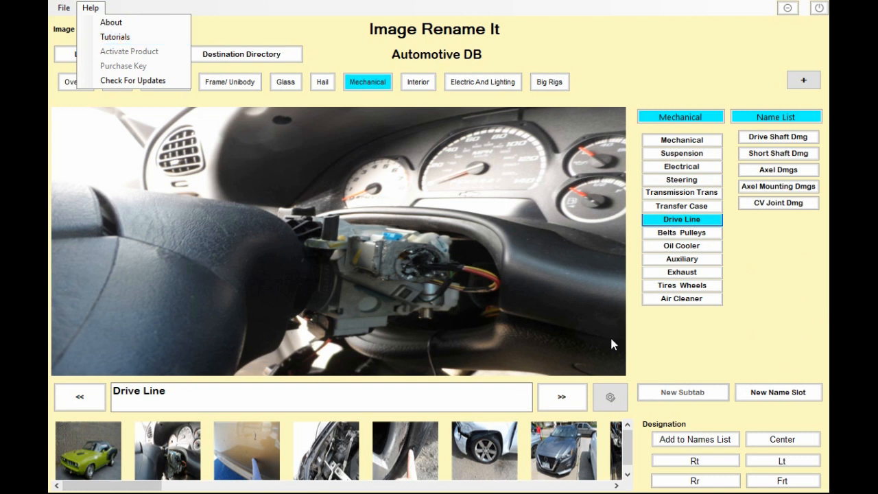
pyautogui.click(689, 221)
pyautogui.rightClick(690, 221)
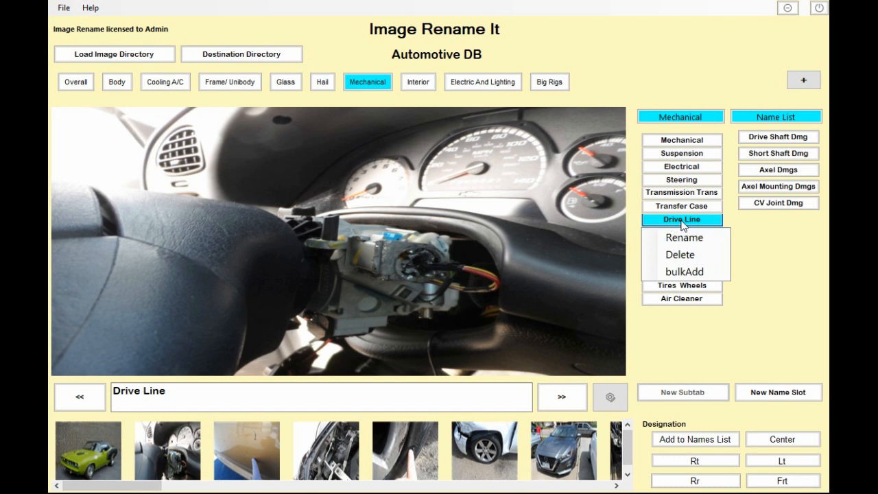
pyautogui.click(689, 238)
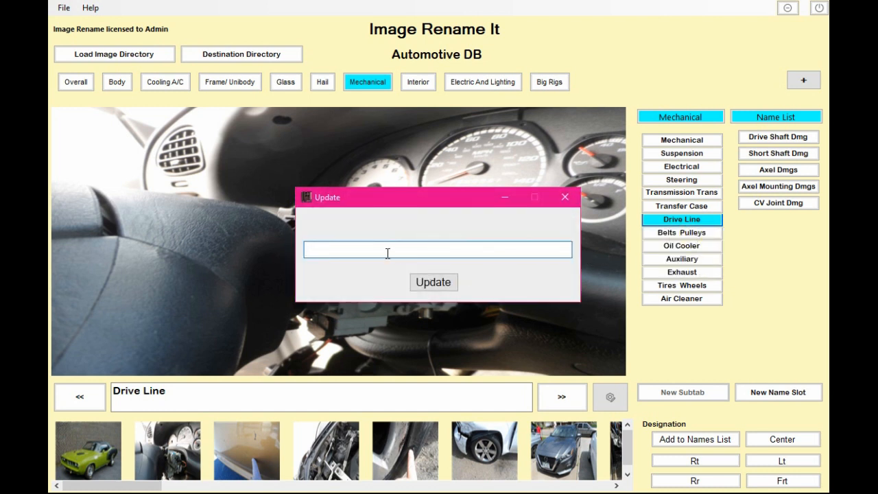
pyautogui.click(566, 197)
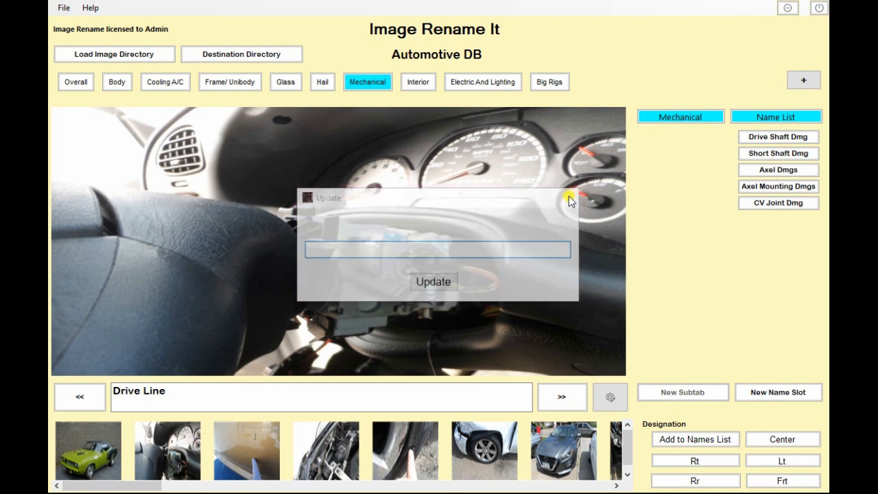
# - Open the bulk add dialog for the Drive Line subtab and close it without entering names
pyautogui.click(368, 83)
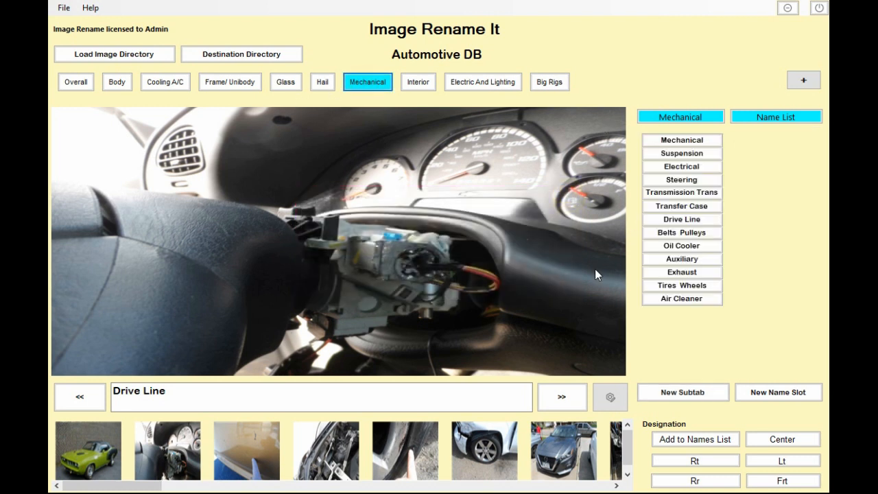
pyautogui.rightClick(681, 220)
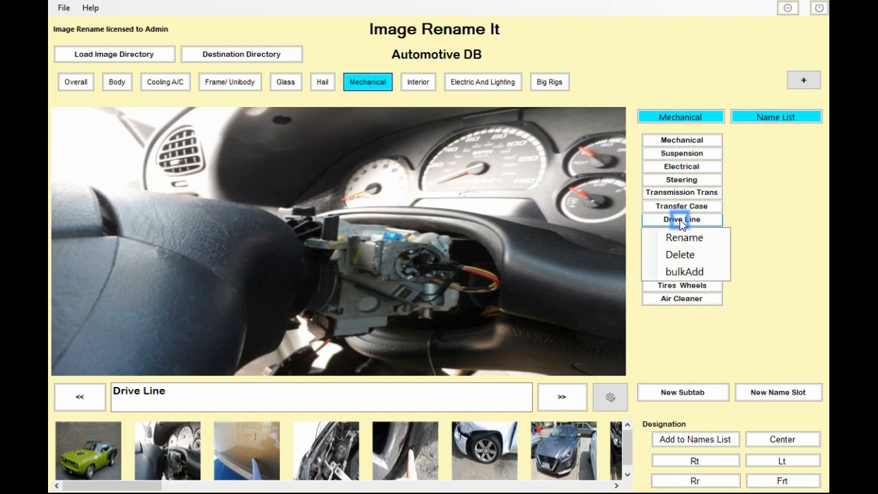
pyautogui.click(684, 272)
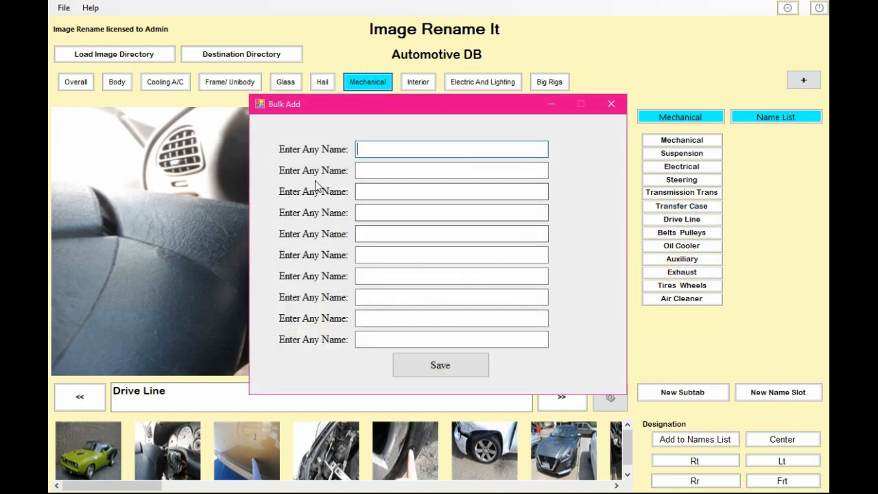
pyautogui.click(389, 147)
pyautogui.click(384, 170)
pyautogui.click(391, 192)
pyautogui.click(384, 212)
pyautogui.click(611, 104)
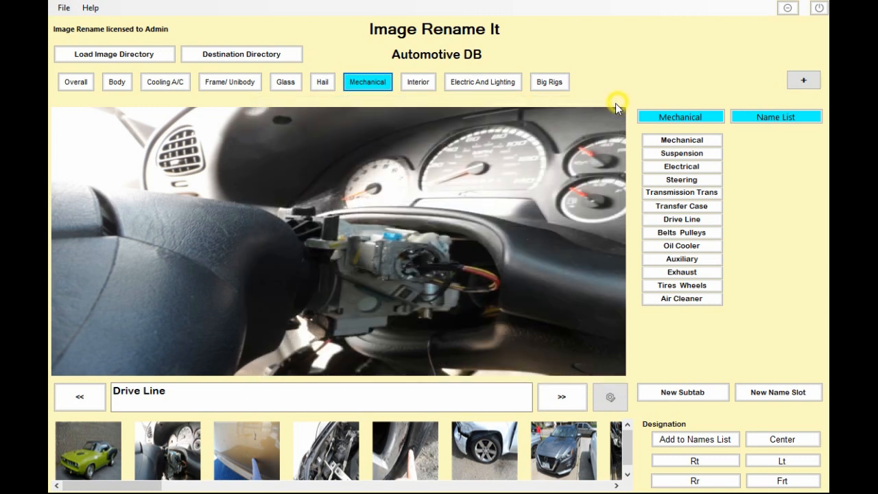
# - Browse the name slots of the Mechanical subtabs and open the Mechanical tab's context menu
pyautogui.click(666, 220)
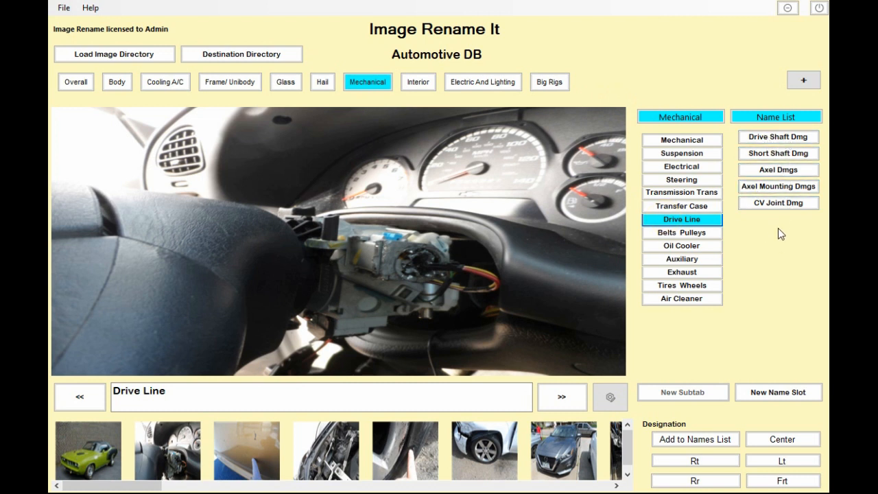
pyautogui.click(697, 232)
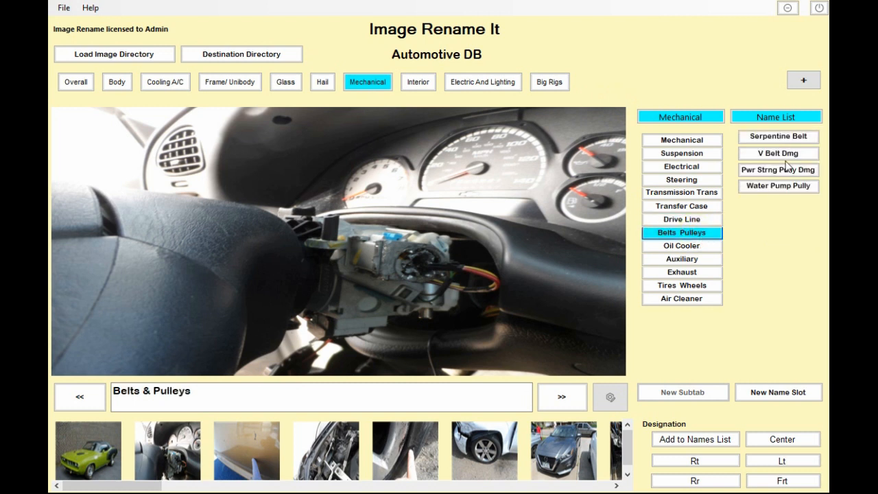
pyautogui.click(694, 249)
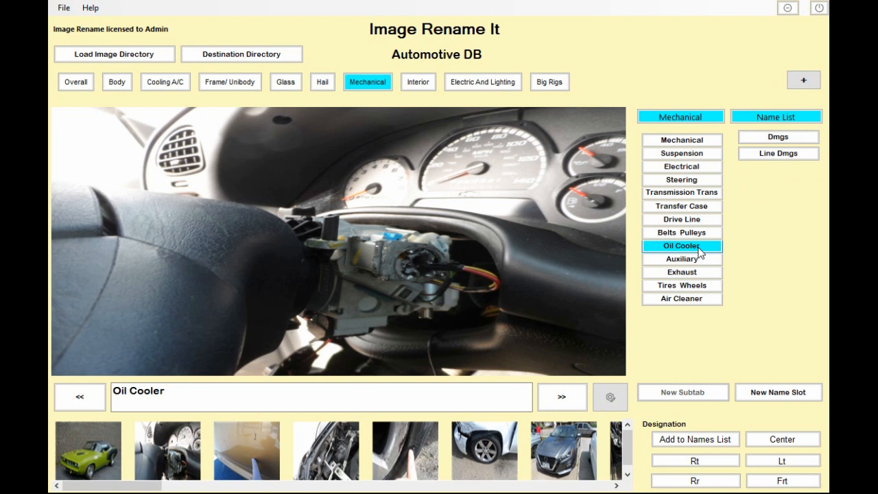
pyautogui.rightClick(700, 253)
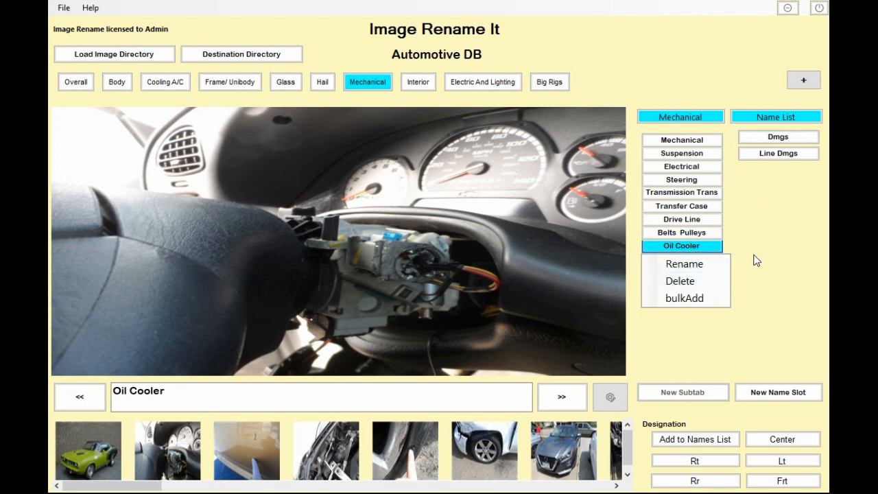
pyautogui.click(681, 247)
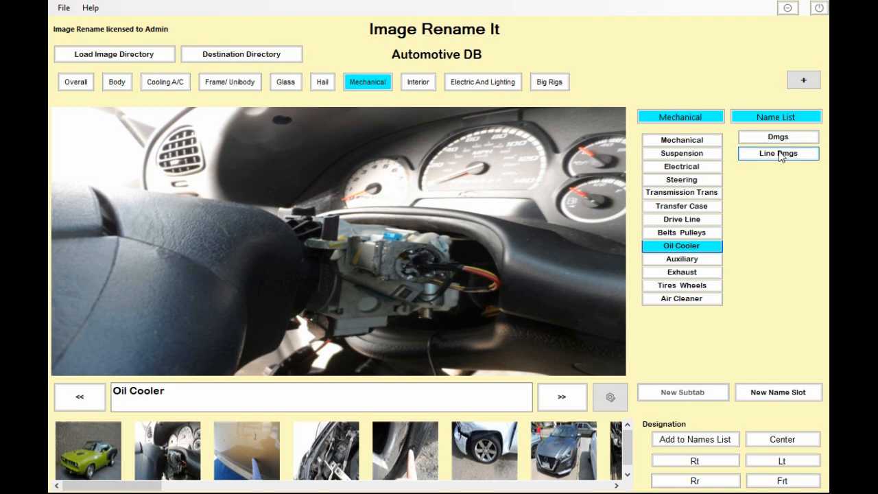
pyautogui.click(686, 299)
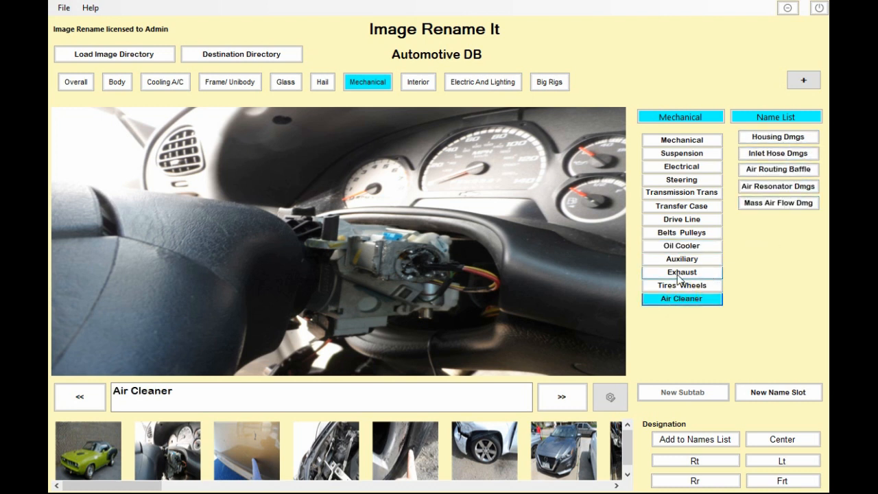
pyautogui.click(677, 273)
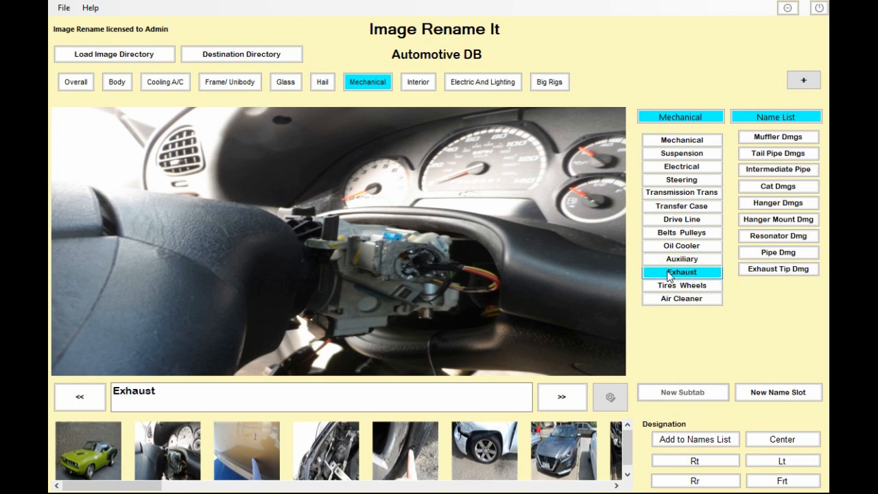
pyautogui.rightClick(368, 84)
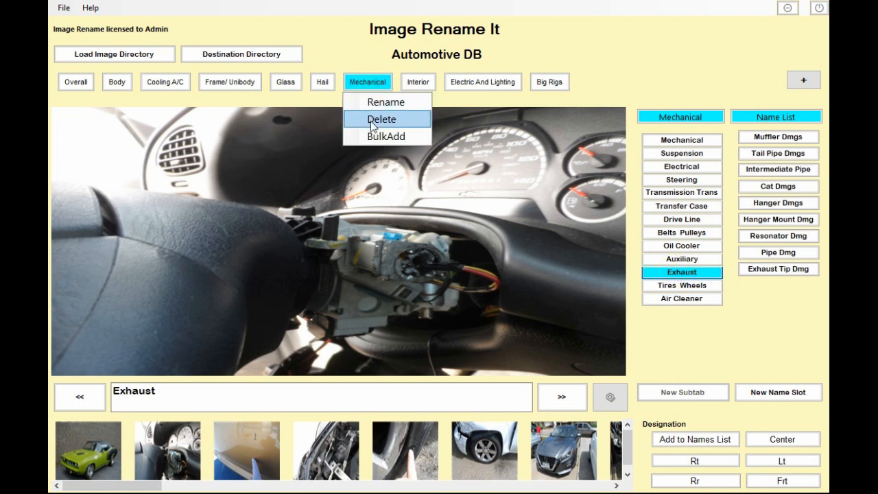
pyautogui.click(364, 83)
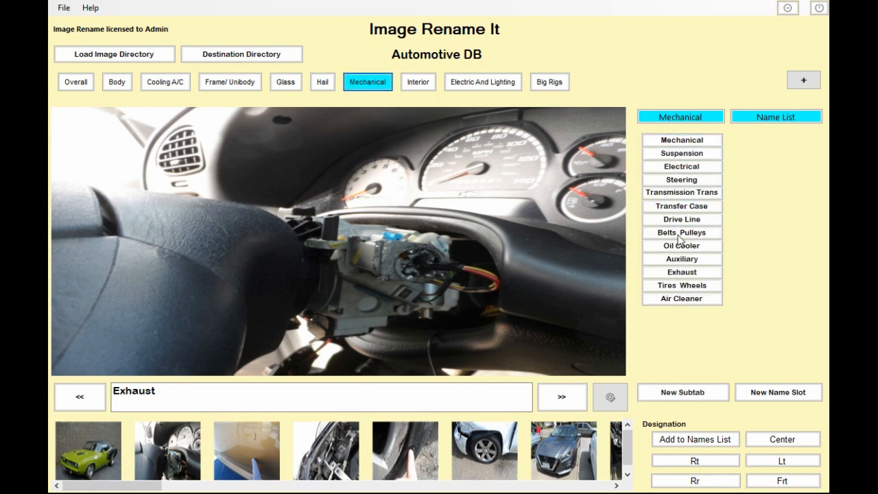
# - View the Mechanical subtab's name slots, then switch to the Big Rigs tab
pyautogui.click(678, 313)
pyautogui.click(694, 141)
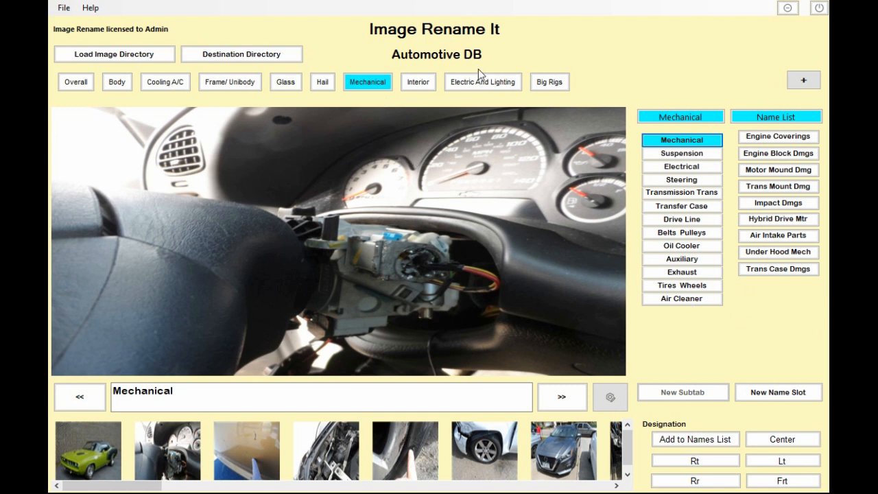
pyautogui.click(553, 83)
# - Add a new category tab named Junk
pyautogui.click(806, 80)
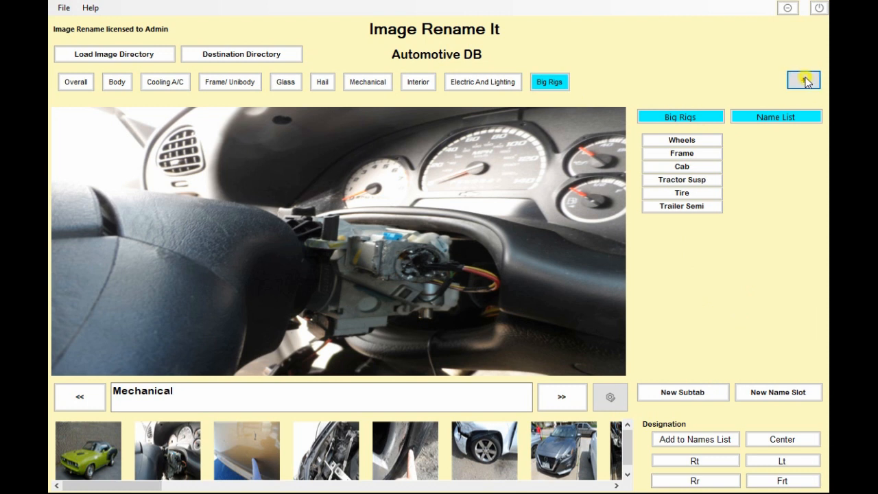
pyautogui.click(445, 297)
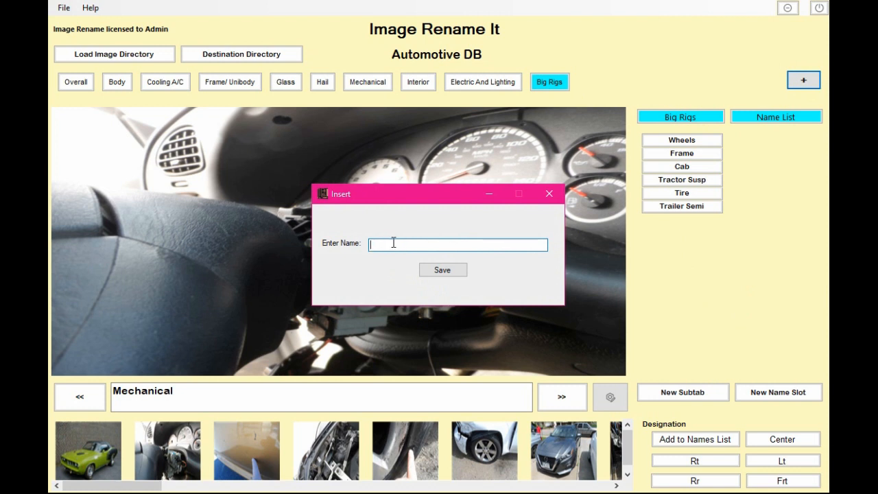
pyautogui.write('Junk')
pyautogui.click(451, 272)
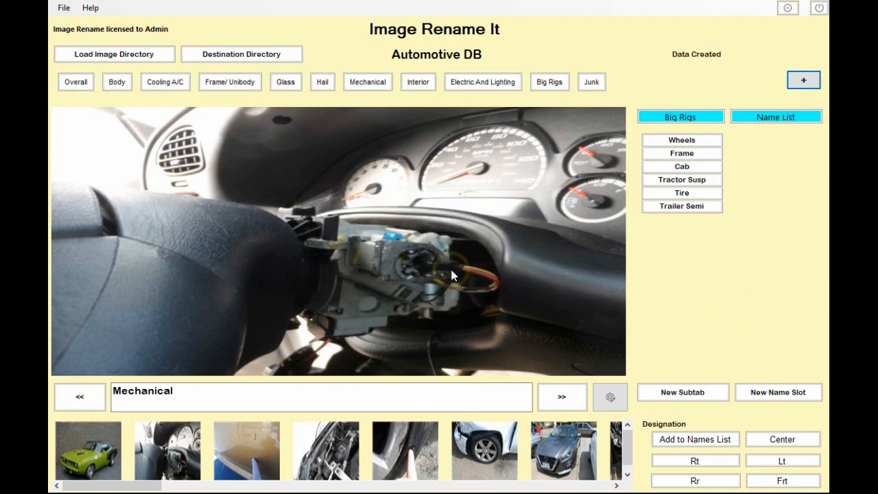
# - Bulk-add the subtabs junk and junk2 to the Junk tab and close the dialog
pyautogui.click(592, 83)
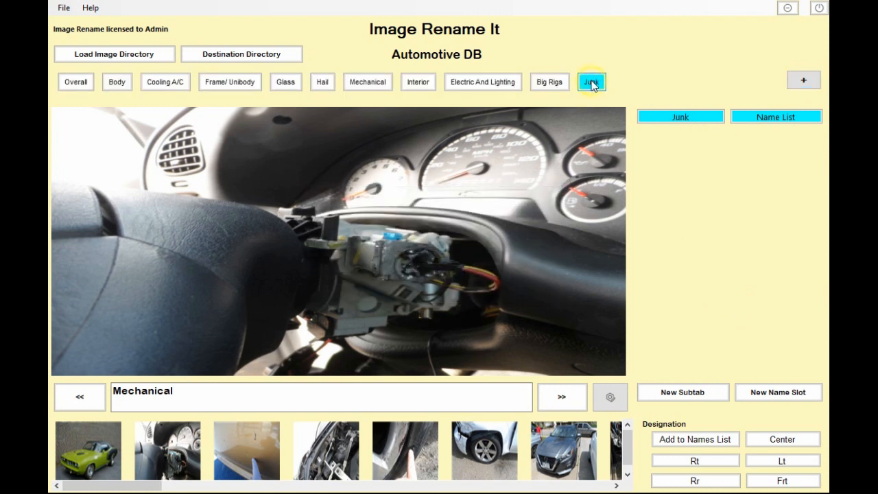
pyautogui.rightClick(592, 85)
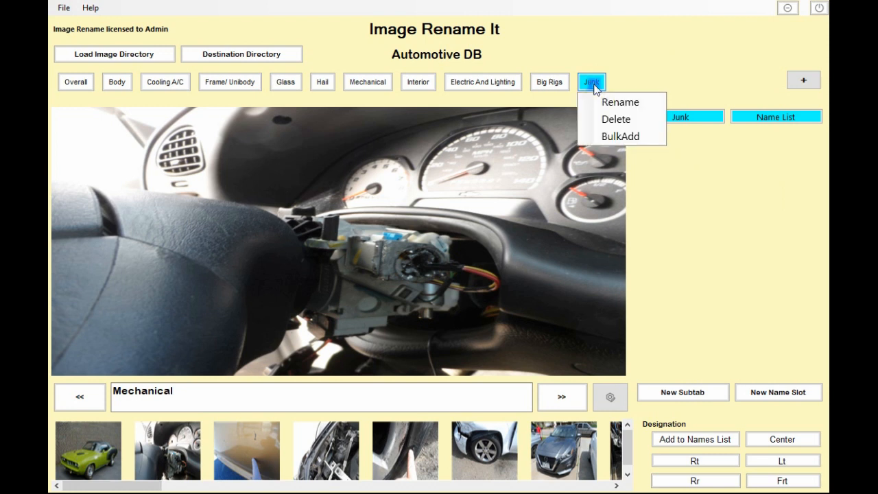
pyautogui.click(617, 136)
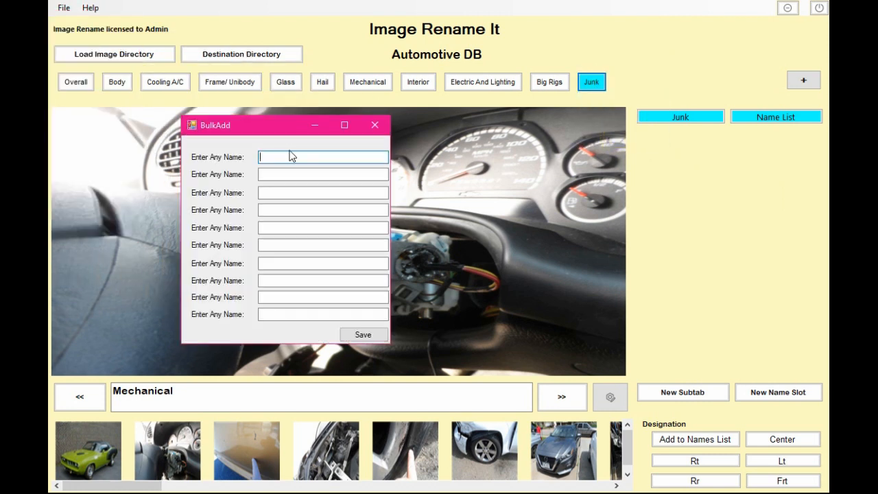
pyautogui.moveTo(391, 190); pyautogui.dragTo(446, 190)
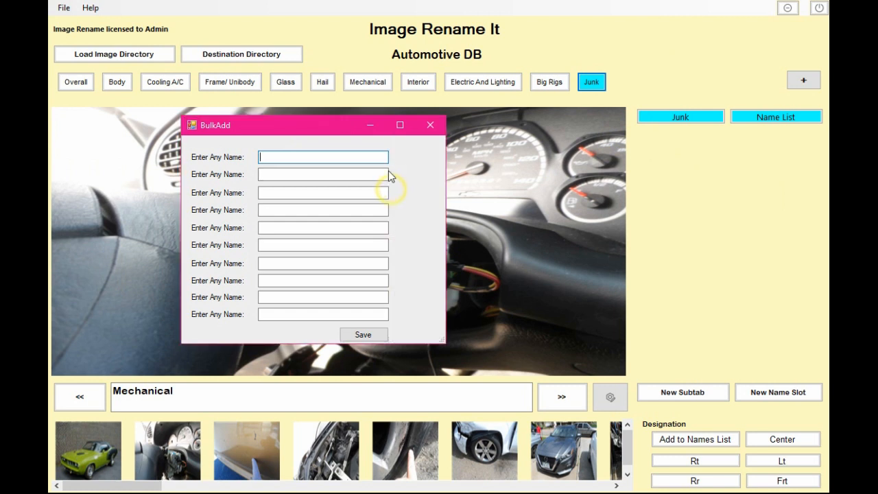
pyautogui.write('ju')
pyautogui.write('nk')
pyautogui.write('ju')
pyautogui.write('nk2')
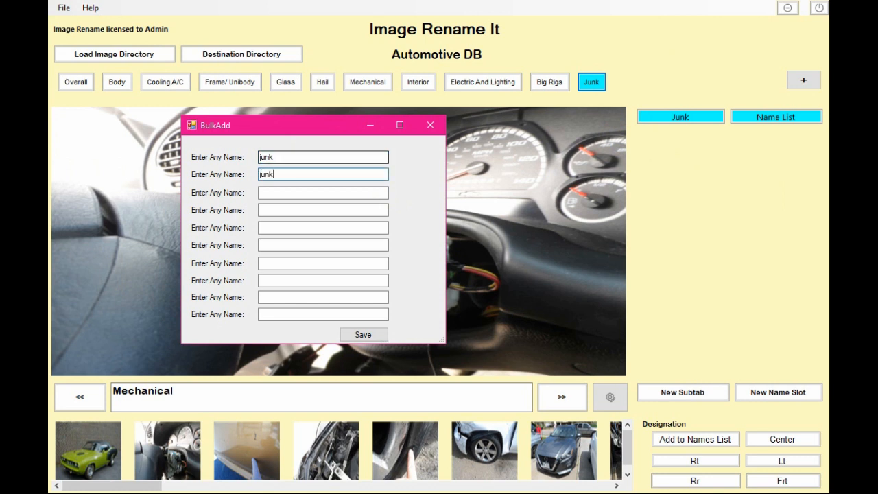
pyautogui.click(364, 334)
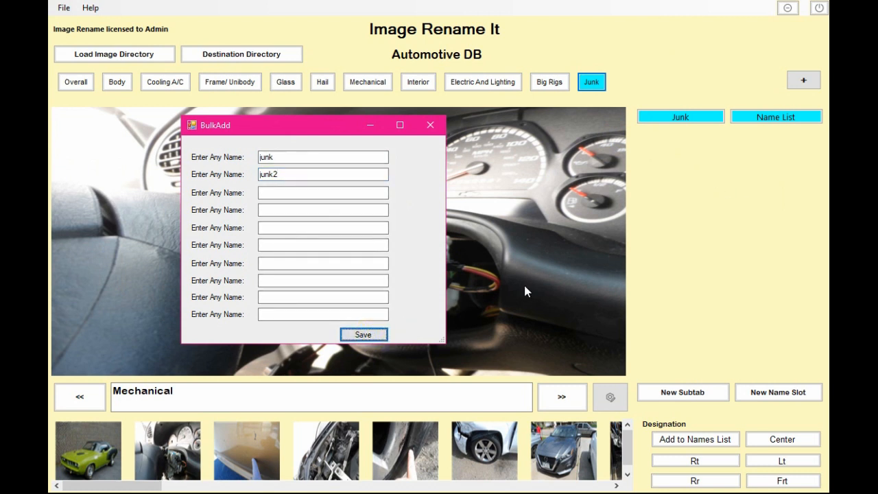
pyautogui.click(431, 125)
# - Browse the new junk and junk2 subtabs of the Junk tab
pyautogui.click(584, 87)
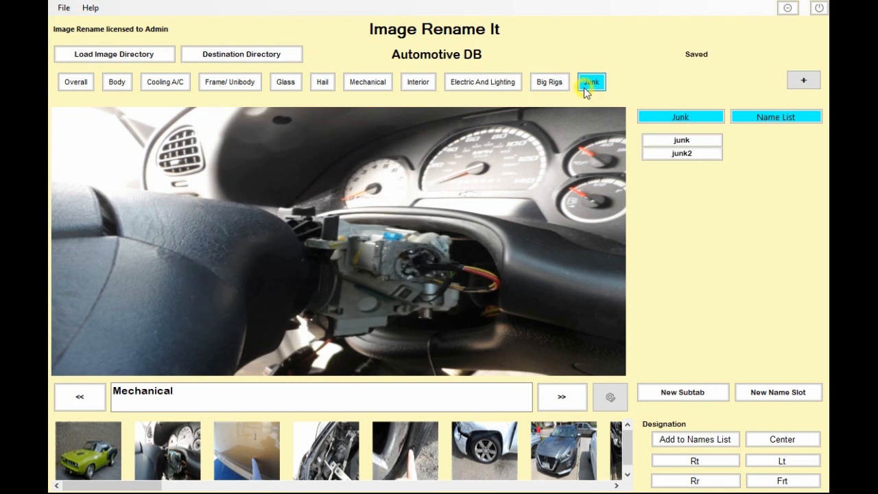
pyautogui.click(669, 141)
pyautogui.click(701, 154)
pyautogui.click(702, 140)
pyautogui.click(705, 154)
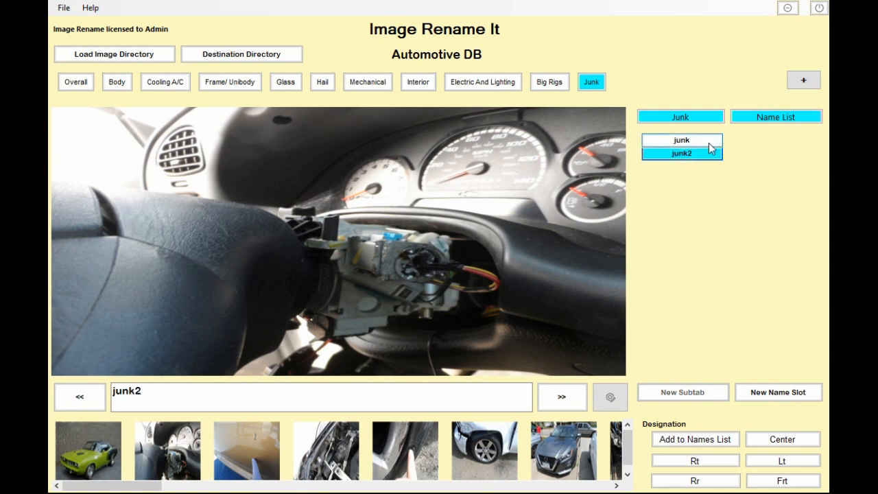
# - Bulk-add the name slots junk and junk3 to the junk subtab and review the subtabs
pyautogui.rightClick(706, 139)
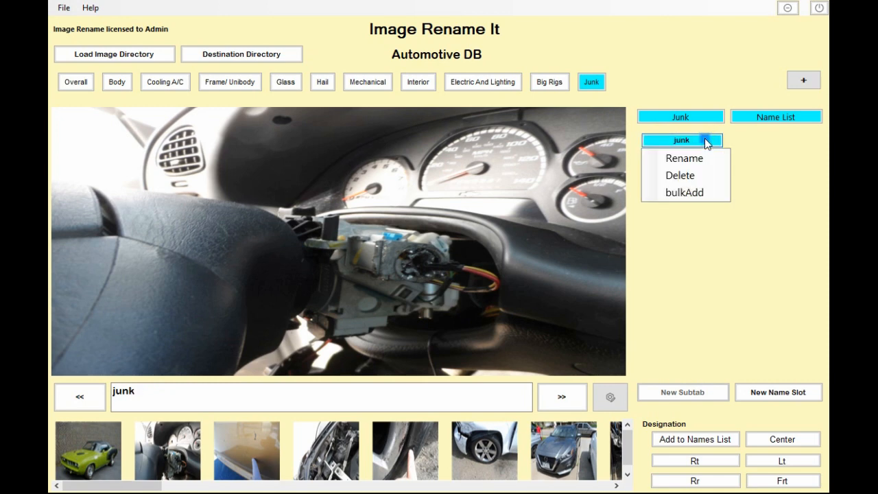
pyautogui.click(715, 195)
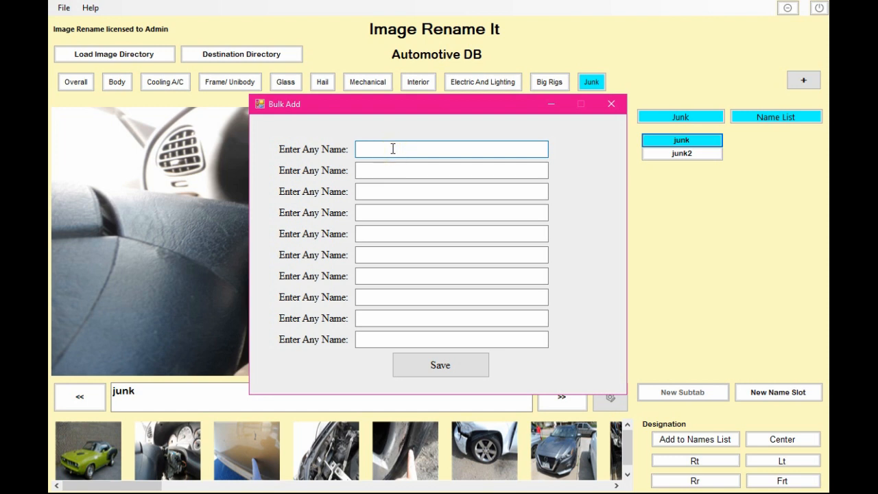
pyautogui.write('junk')
pyautogui.press('Tab')
pyautogui.write('junk3')
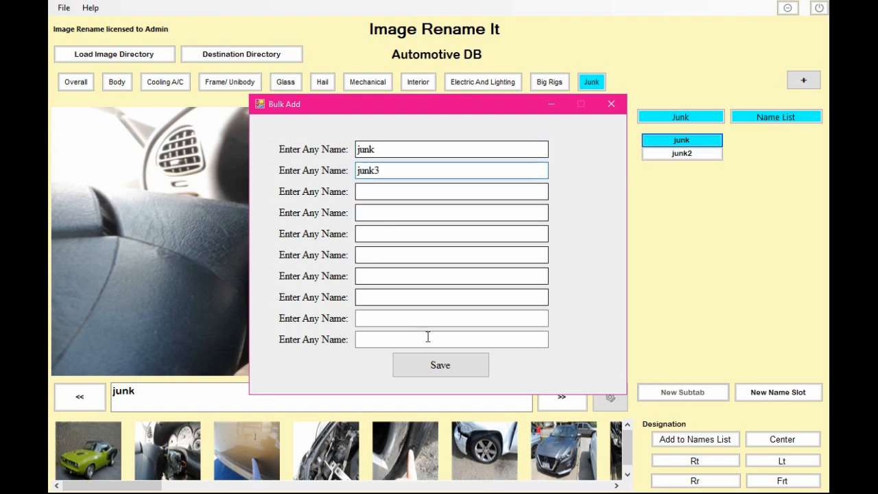
pyautogui.click(443, 368)
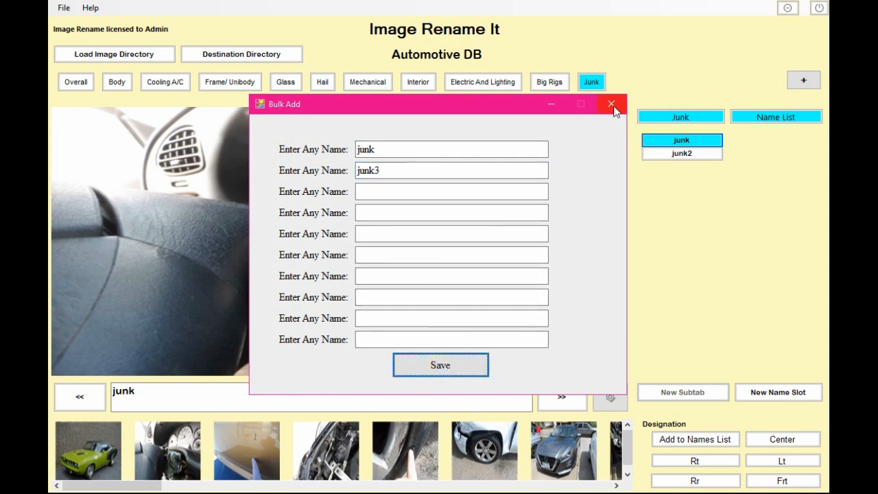
pyautogui.click(612, 104)
pyautogui.click(693, 142)
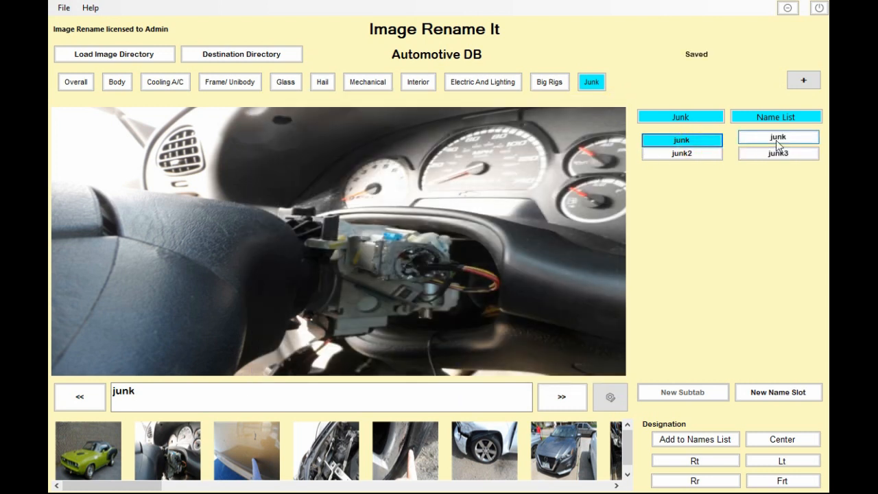
pyautogui.click(693, 155)
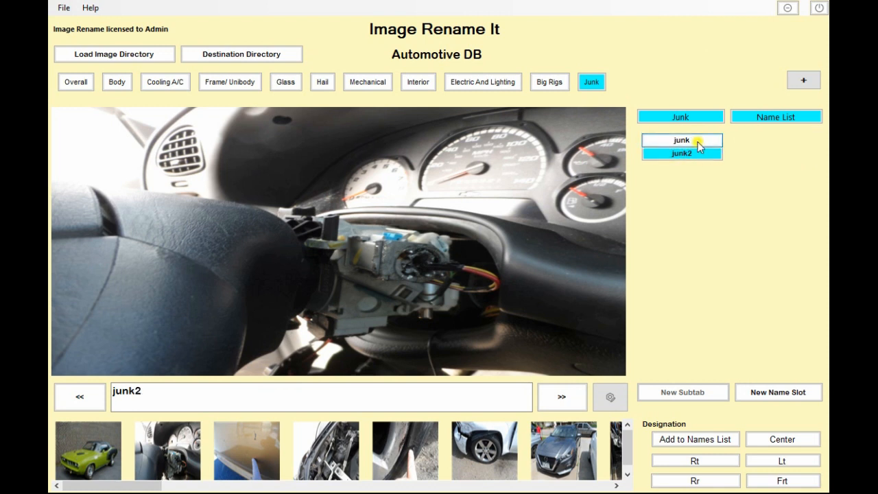
pyautogui.click(698, 142)
# - Delete the Junk tab
pyautogui.rightClick(591, 81)
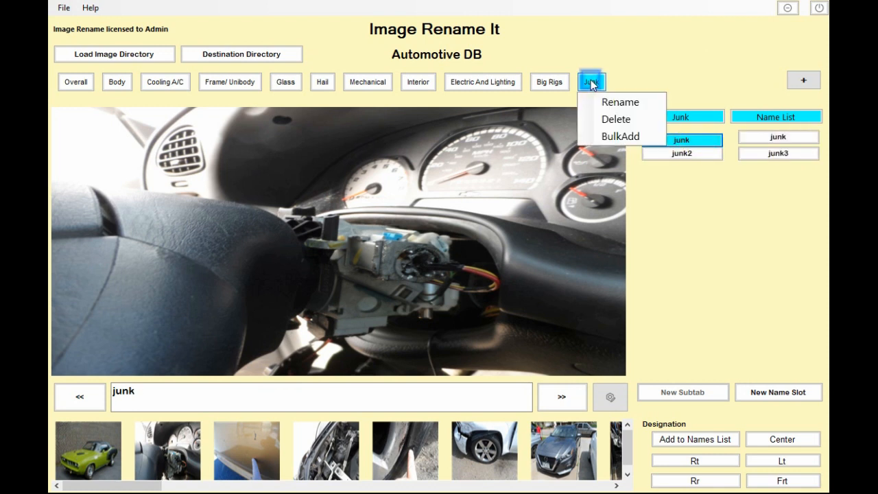
pyautogui.click(616, 120)
pyautogui.click(424, 304)
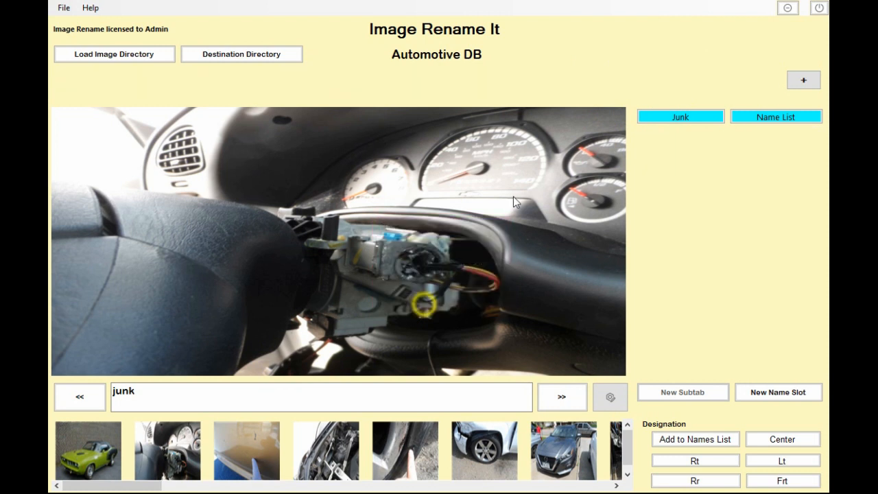
# - Browse the Big Rigs, Electric And Lighting and Overall tabs
pyautogui.click(551, 82)
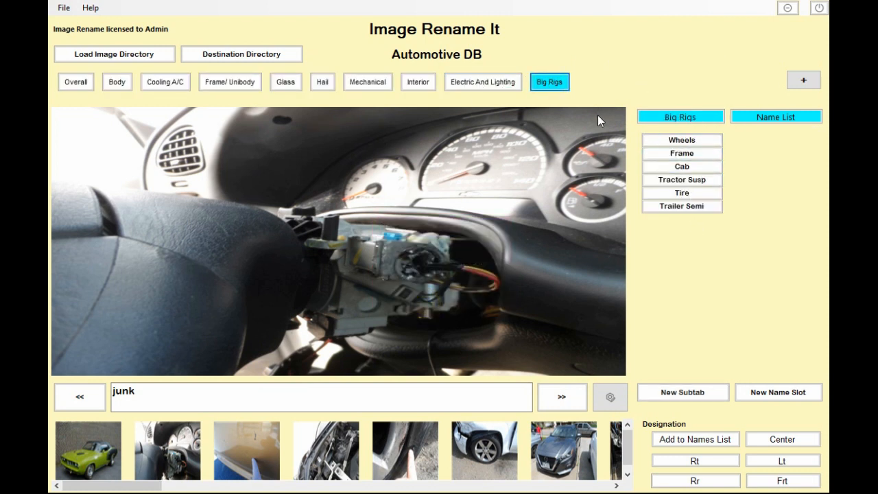
pyautogui.click(498, 83)
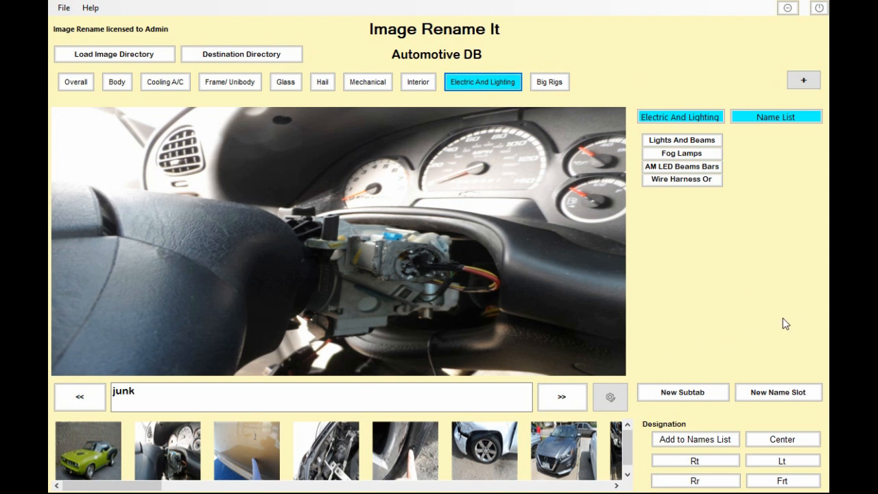
pyautogui.click(74, 84)
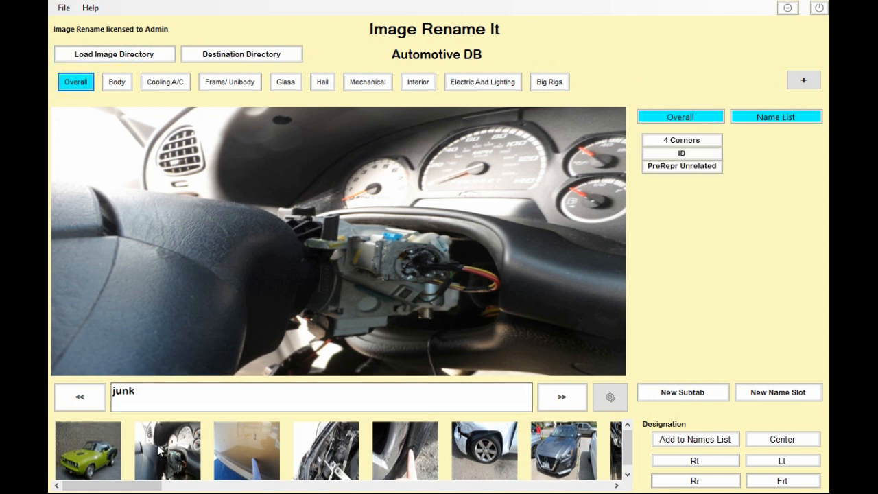
# - Name the green Hemi Cuda photo PreRepr Unrelated Prior Dmg-Scratches using the PreRepr Unrelated subtab and Scratches name slot
pyautogui.click(95, 446)
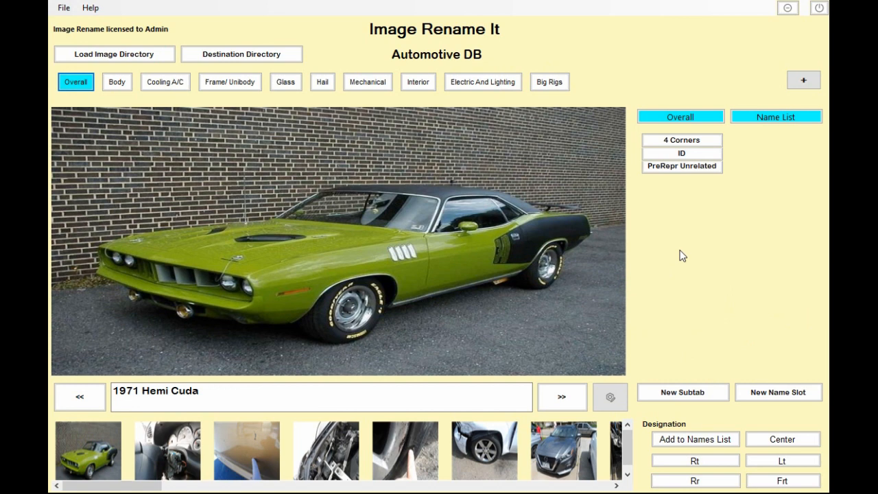
pyautogui.click(670, 168)
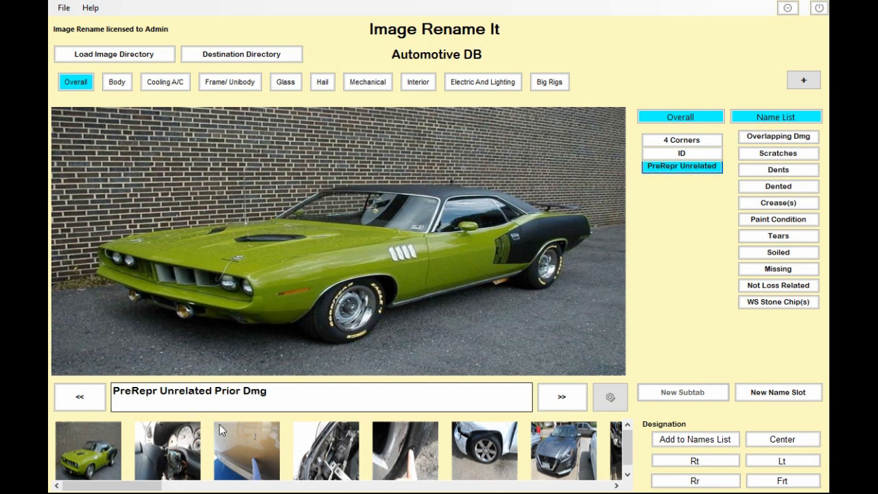
pyautogui.tripleClick(144, 394)
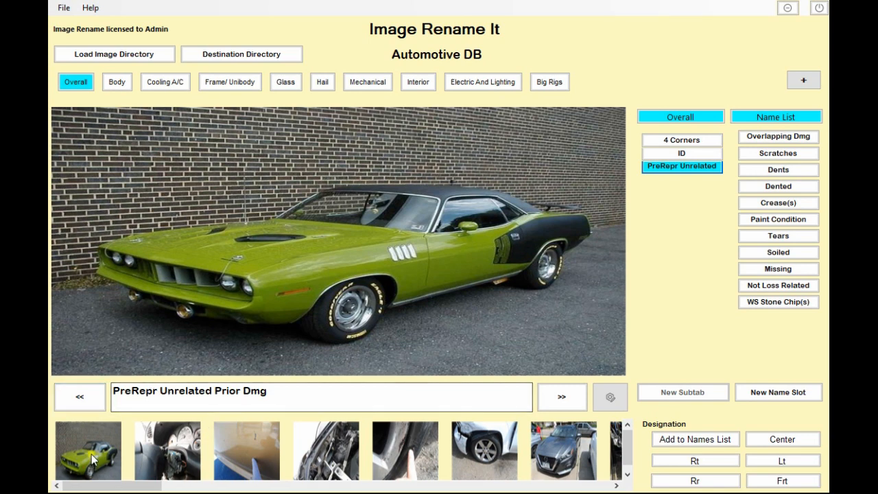
pyautogui.write('1971 Hemi Cuda')
pyautogui.click(672, 166)
pyautogui.click(680, 155)
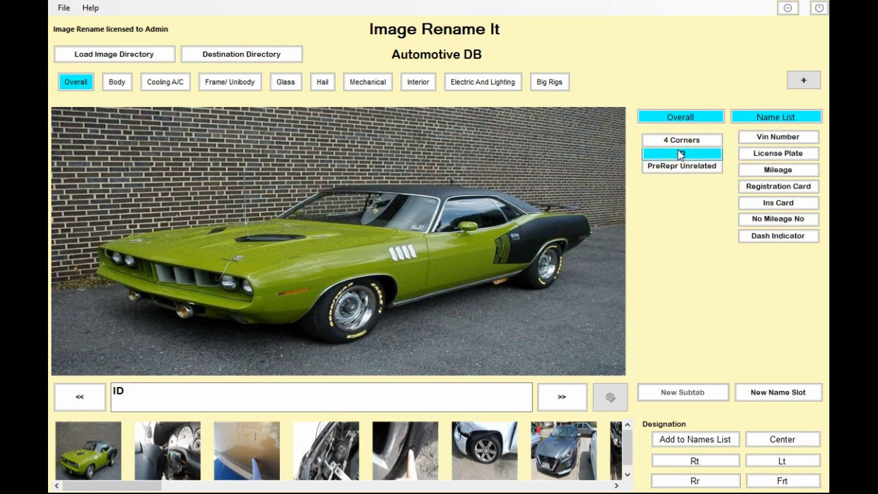
pyautogui.click(686, 142)
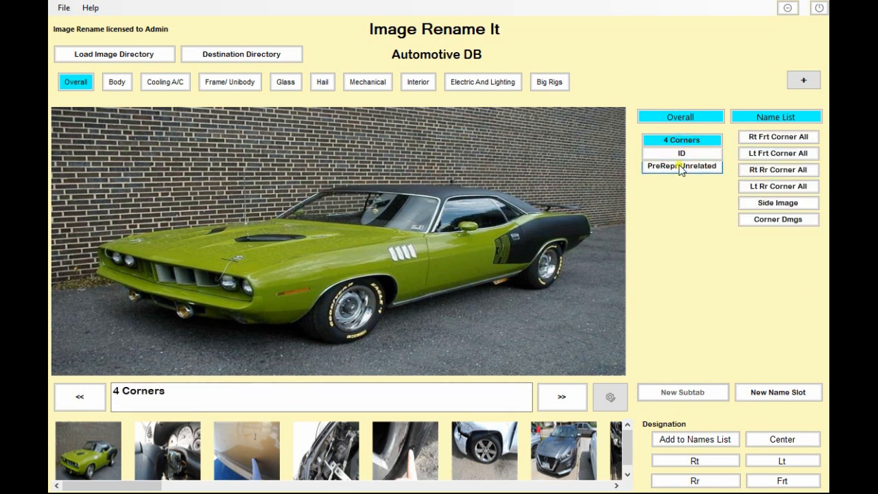
pyautogui.click(681, 167)
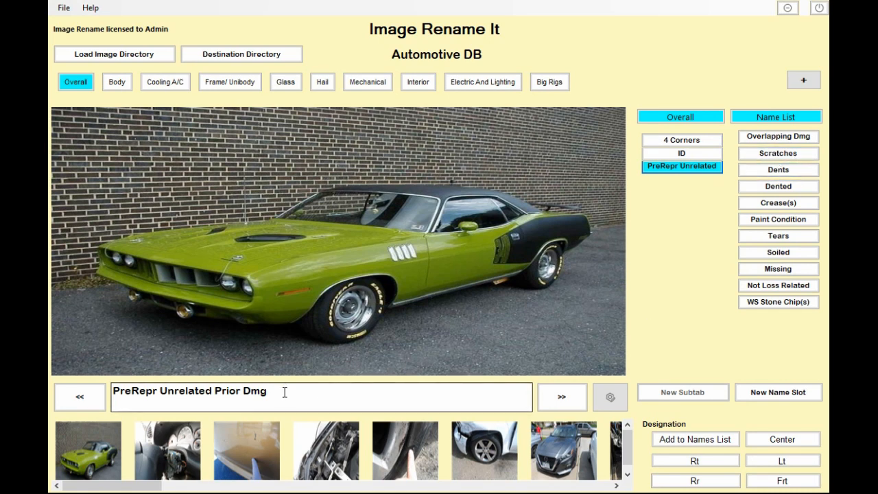
pyautogui.click(769, 157)
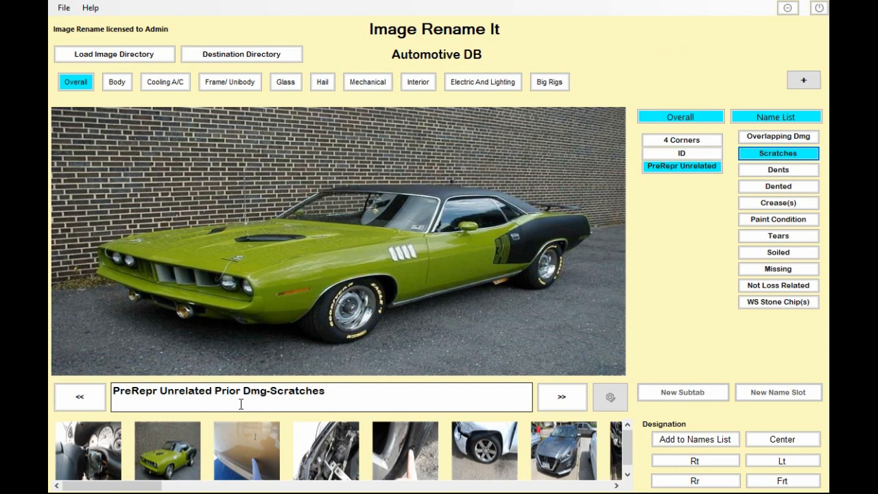
# - Open the image editor for the Hemi Cuda photo and close it
pyautogui.click(610, 397)
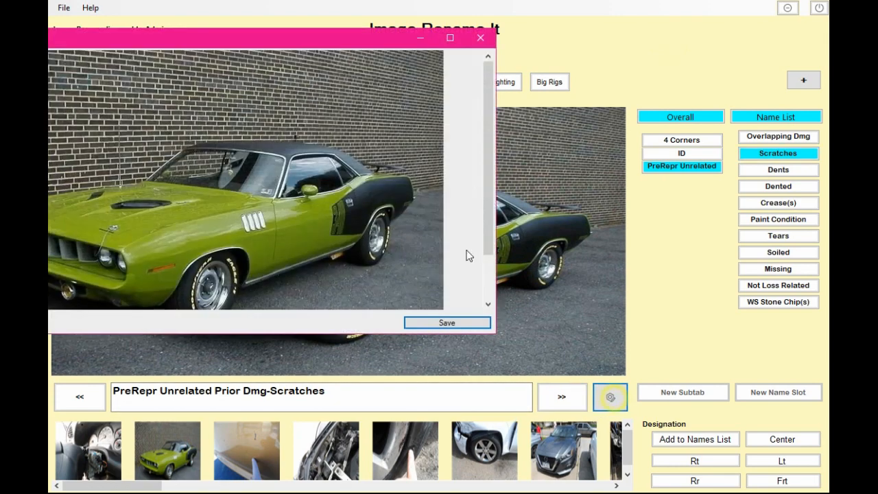
pyautogui.click(481, 37)
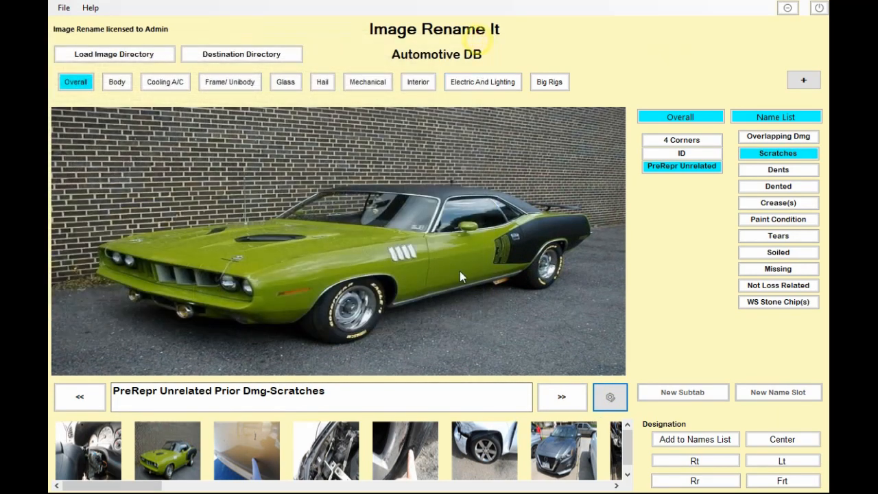